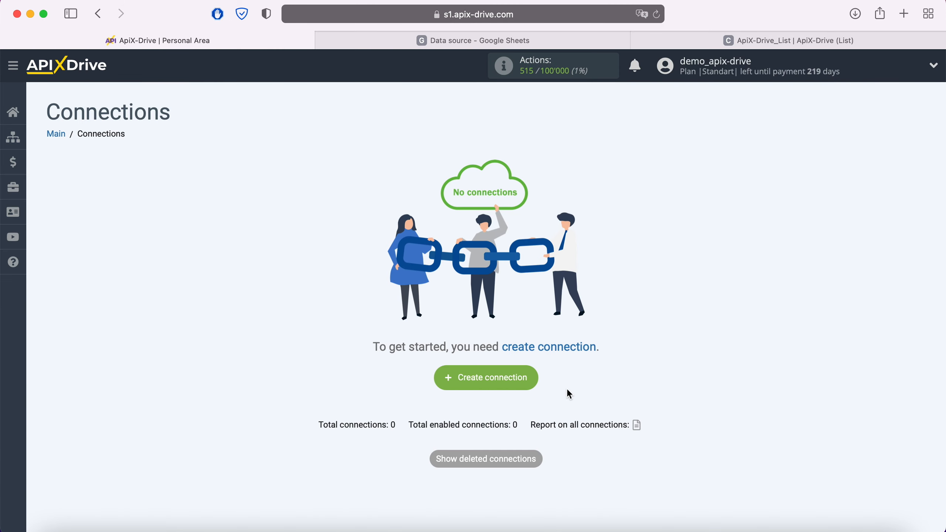
- Create a new connection and choose Google Sheets as its data source system
left_click(531, 376)
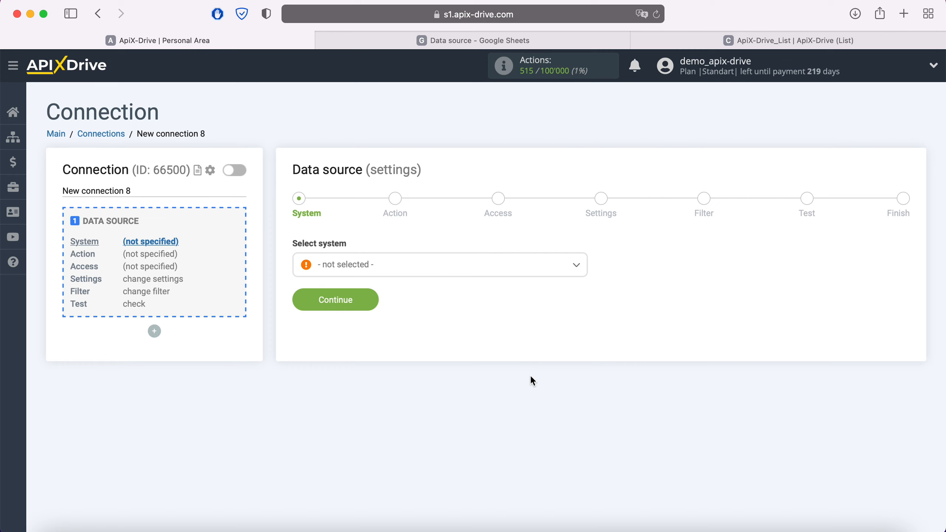
left_click(446, 275)
scroll(456, 362, "down", 2)
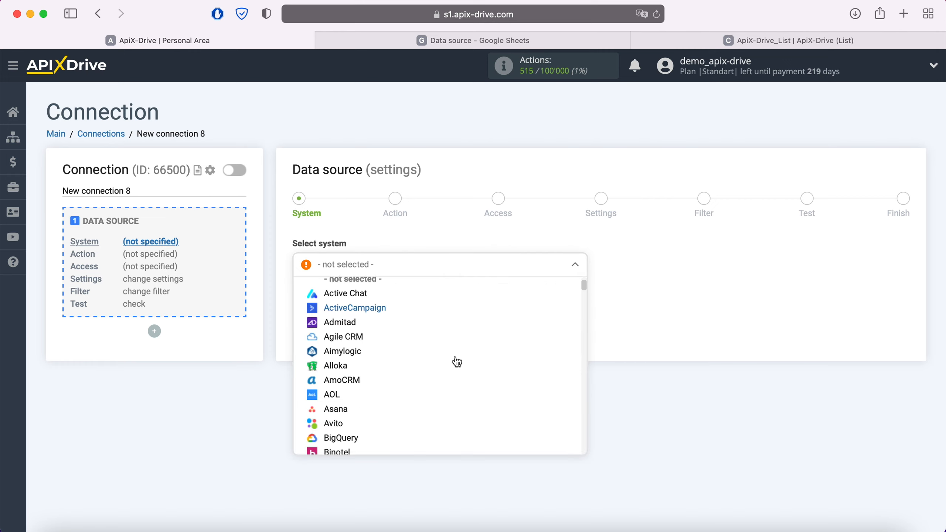
scroll(456, 362, "down", 20)
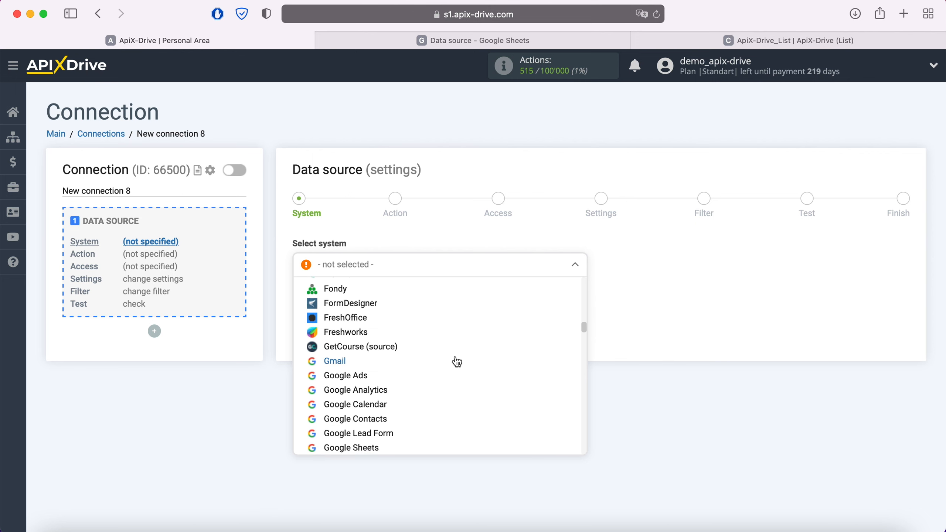
scroll(457, 362, "down", 2)
left_click(362, 396)
left_click(366, 298)
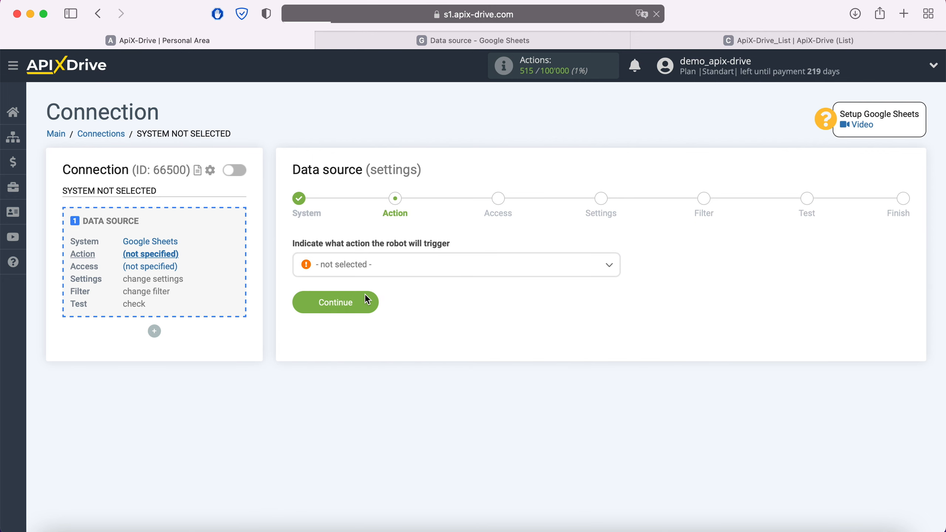
- Set the data source's action to Get Rows (new) and proceed to the access stage
left_click(391, 268)
left_click(373, 346)
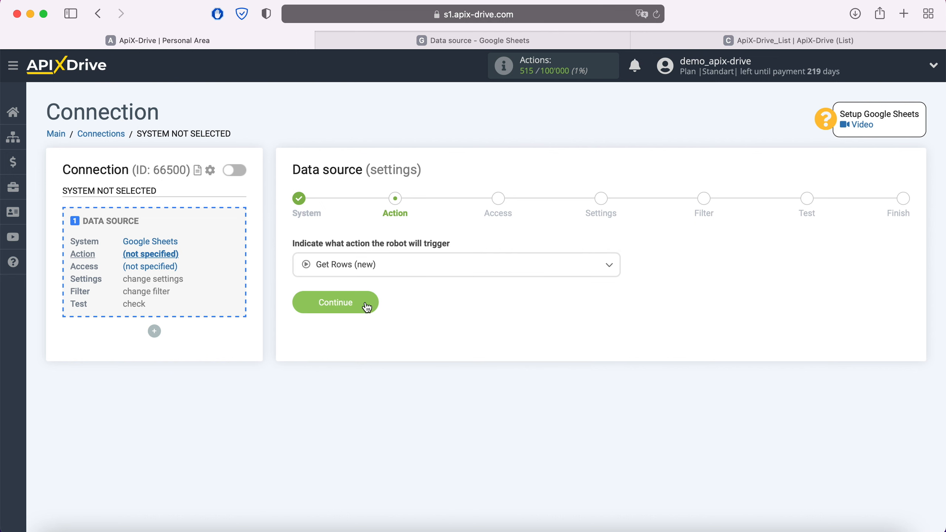
left_click(374, 300)
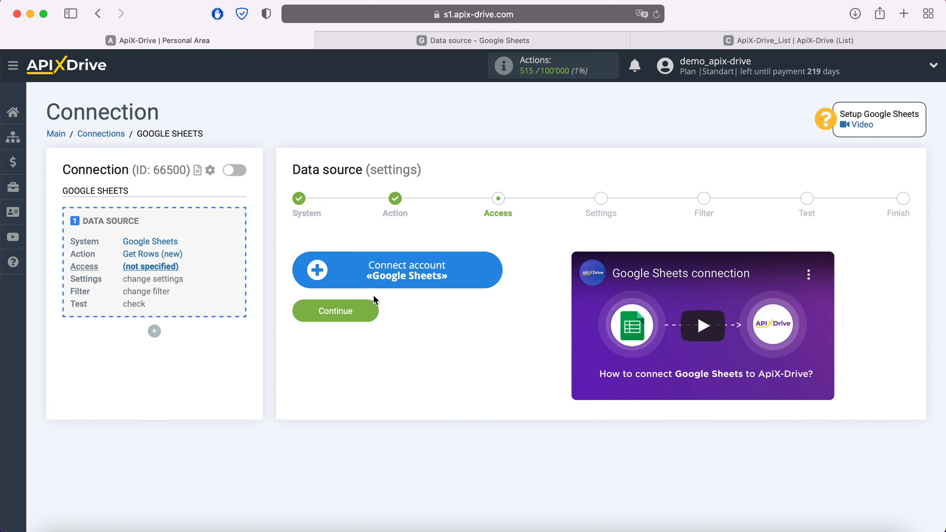
- Start connecting a Google Sheets account and sign in to Google with the saved e-mail and account password
left_click(495, 269)
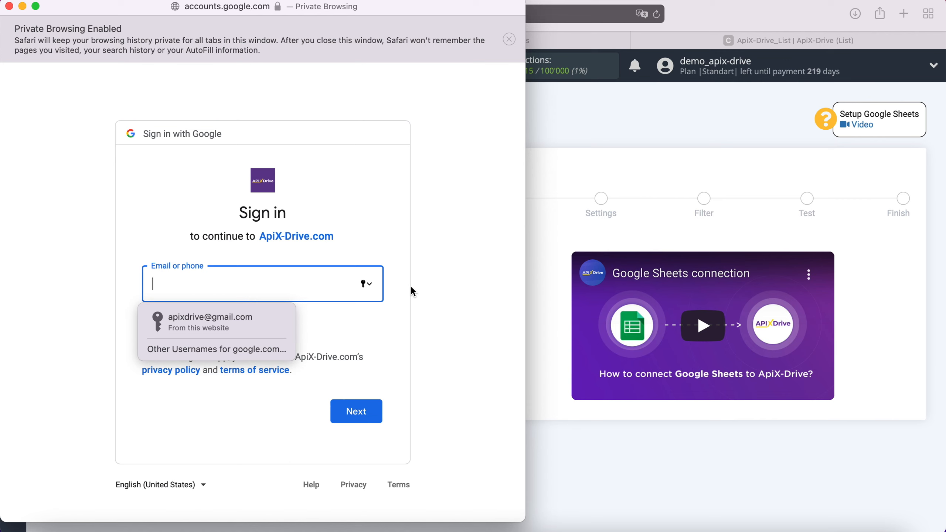
left_click(257, 317)
left_click(367, 409)
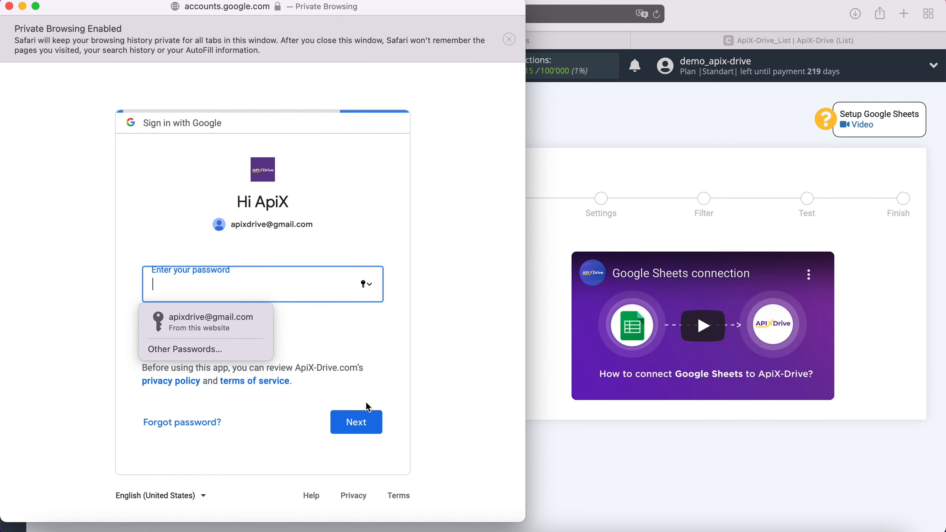
left_click(253, 319)
left_click(357, 414)
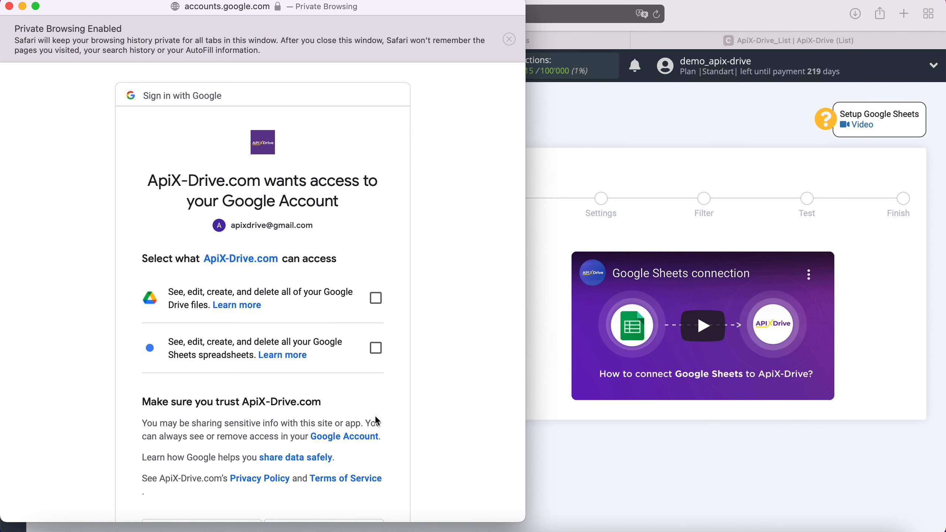
- Grant ApiX-Drive access to both the Google Drive files and the Google Sheets spreadsheets
left_click(375, 298)
left_click(376, 348)
scroll(425, 340, "down", 3)
left_click(346, 437)
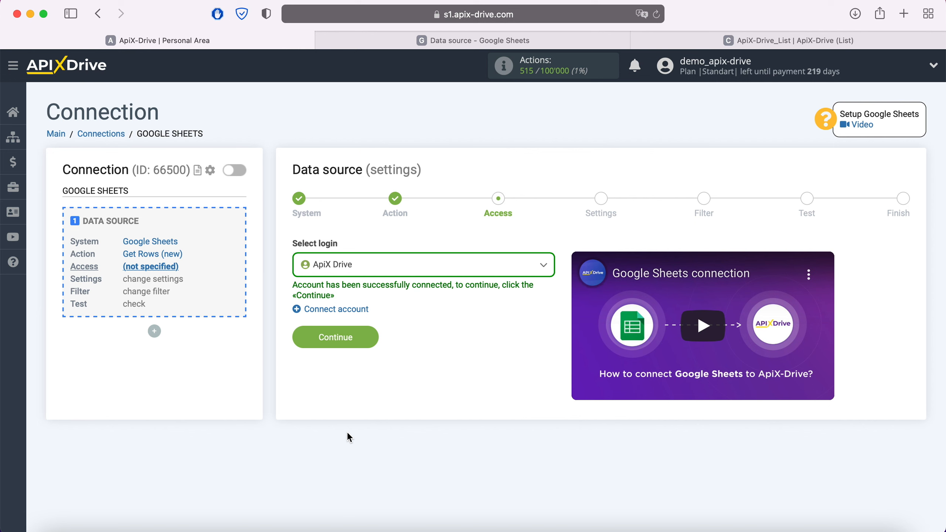
- Select the connected Google account as the data source's login and proceed to its settings
left_click(397, 268)
left_click(363, 343)
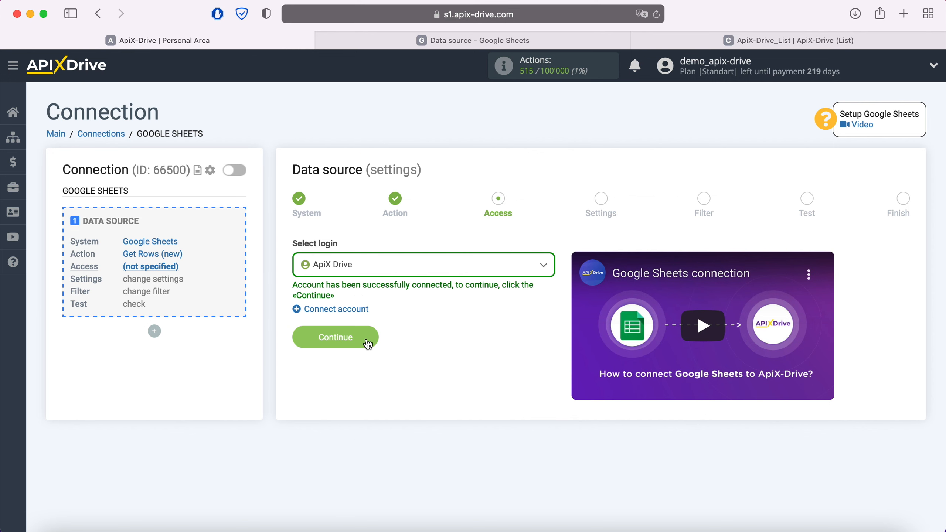
left_click(371, 337)
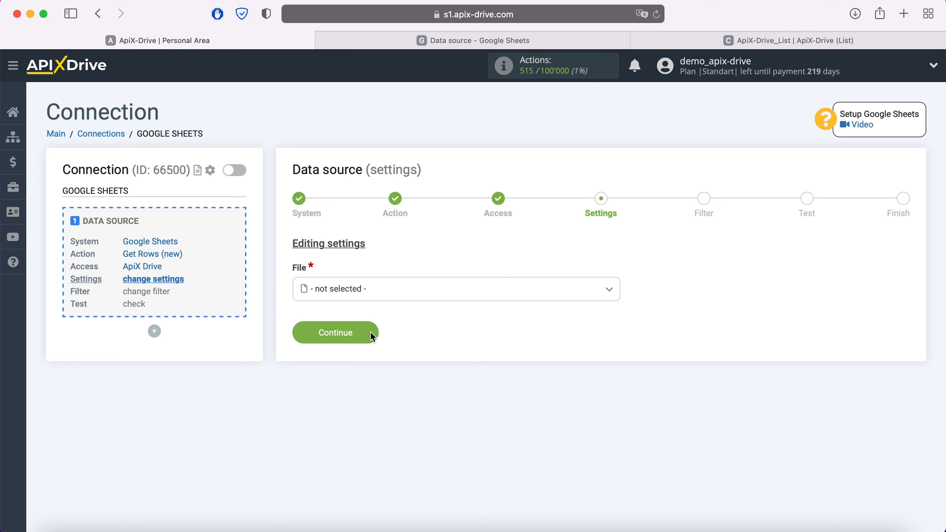
- Choose the Data source file and its Data source sheet for loading rows
left_click(378, 295)
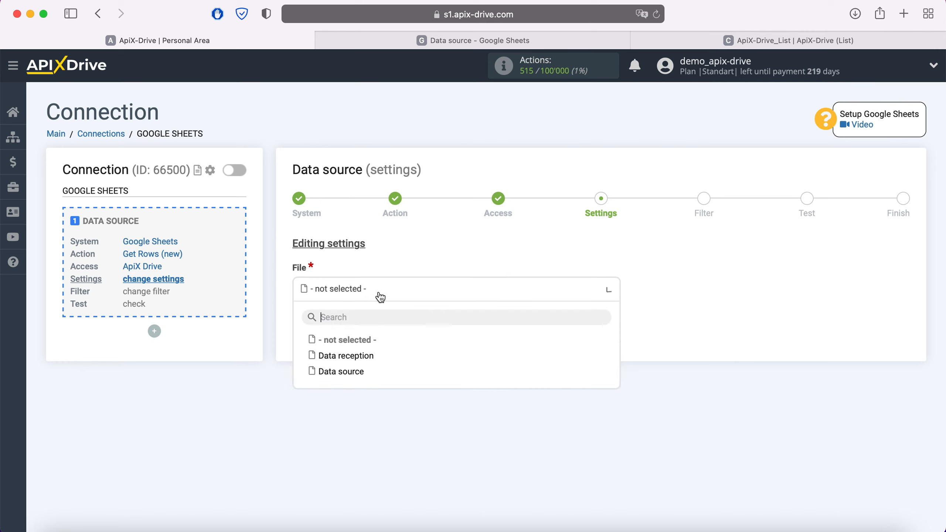
left_click(360, 371)
left_click(357, 354)
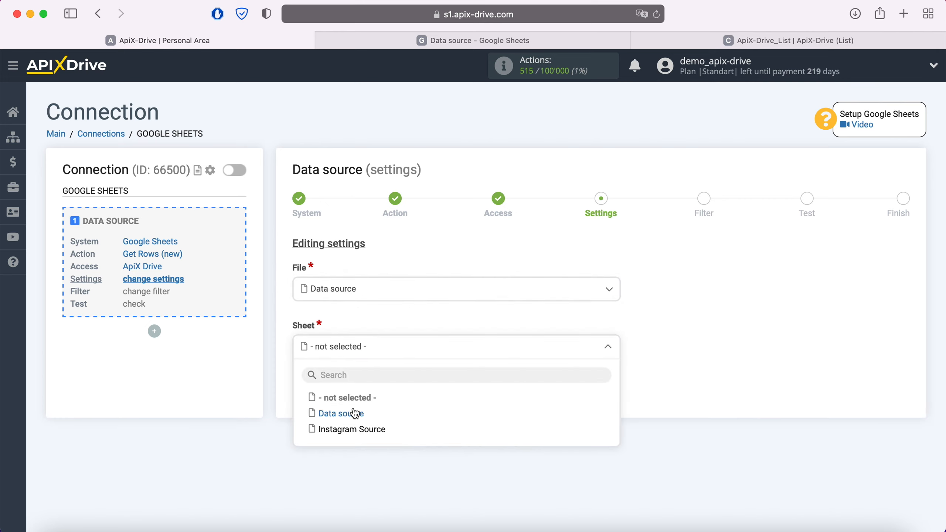
left_click(356, 355)
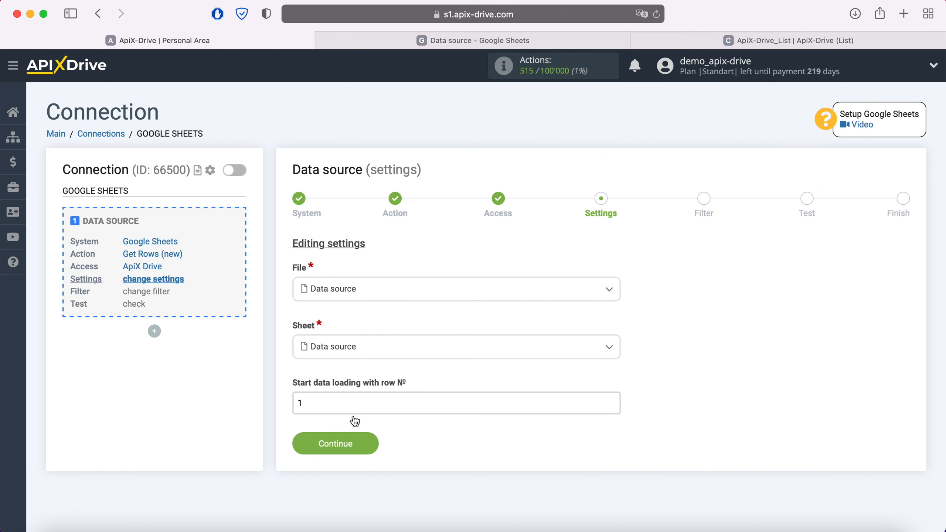
- Check the rows in the source spreadsheet, set data loading to start with row 2, and save the source settings
left_click(446, 45)
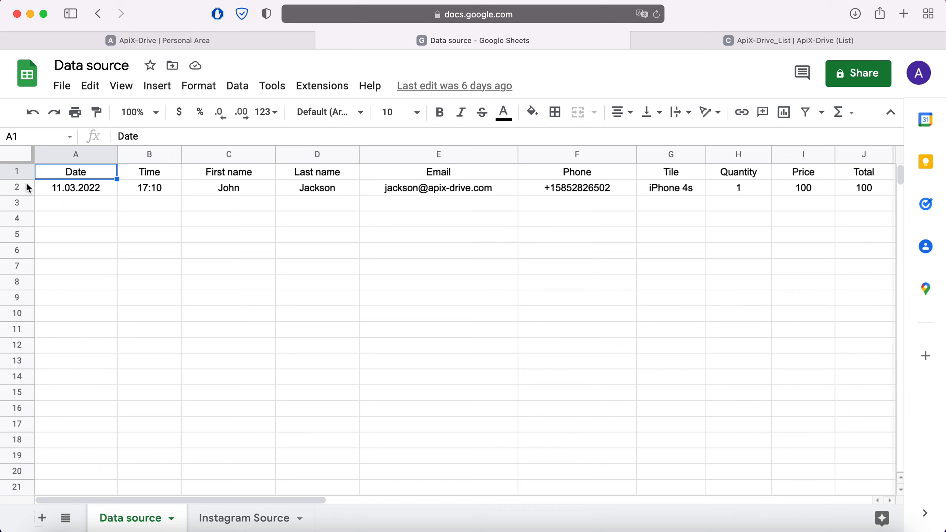
left_click(189, 44)
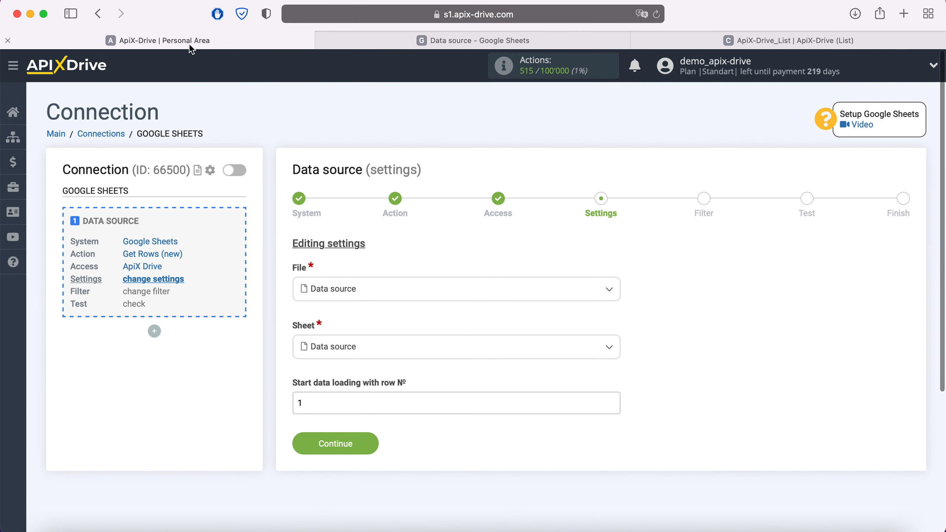
double_click(316, 403)
type("2")
left_click(367, 444)
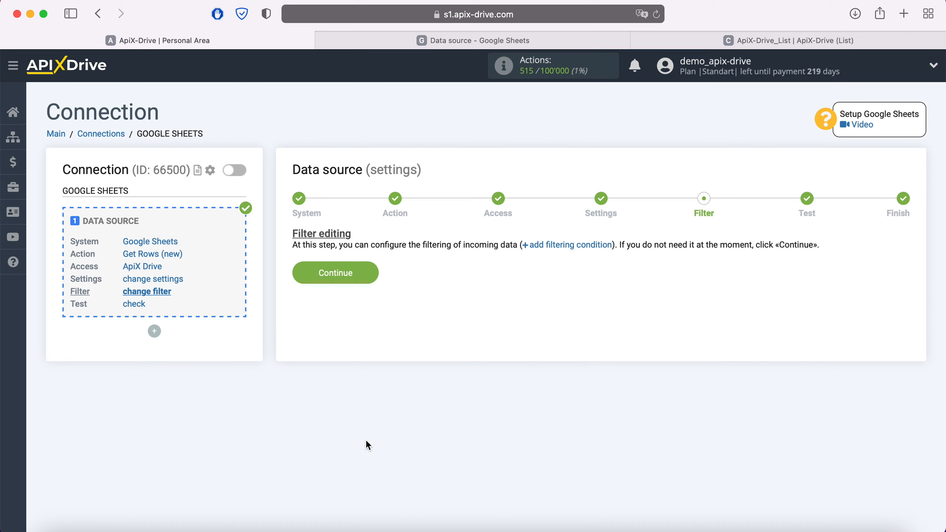
- Skip filtering, accept the Google Sheets test data, and start configuring data receiving
left_click(372, 275)
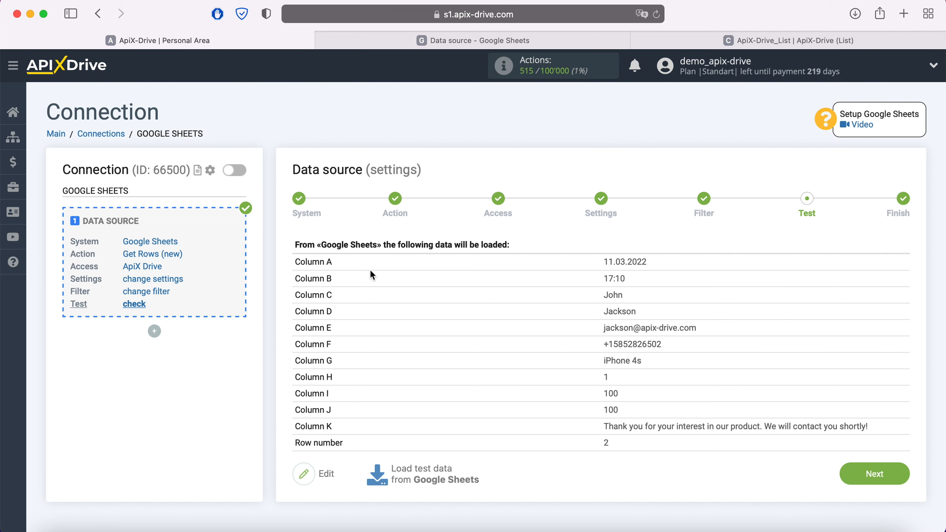
left_click(897, 471)
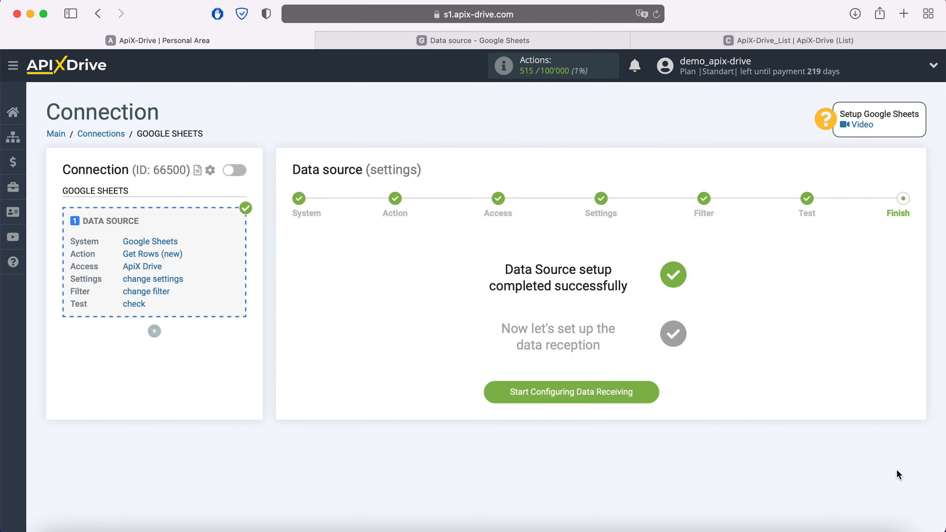
left_click(655, 388)
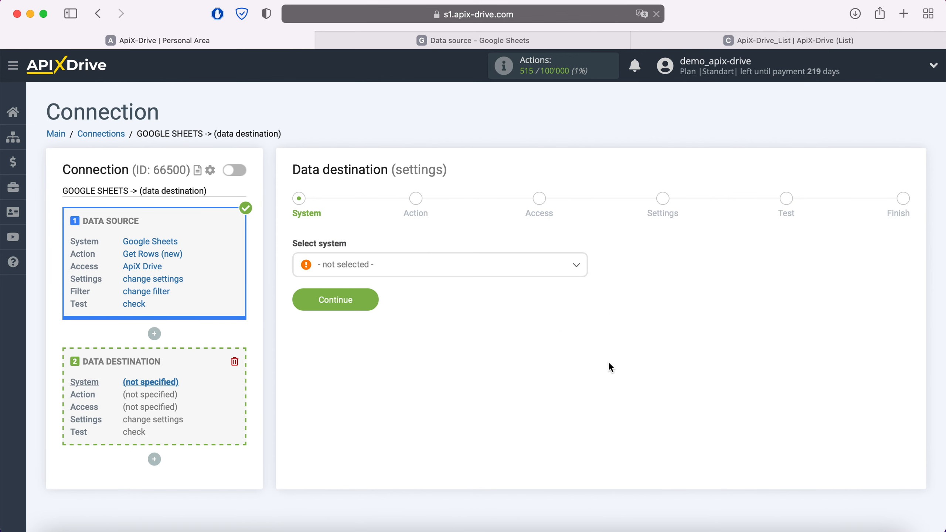
- Choose ClickUp as the data destination system
left_click(458, 271)
scroll(436, 363, "down", 10)
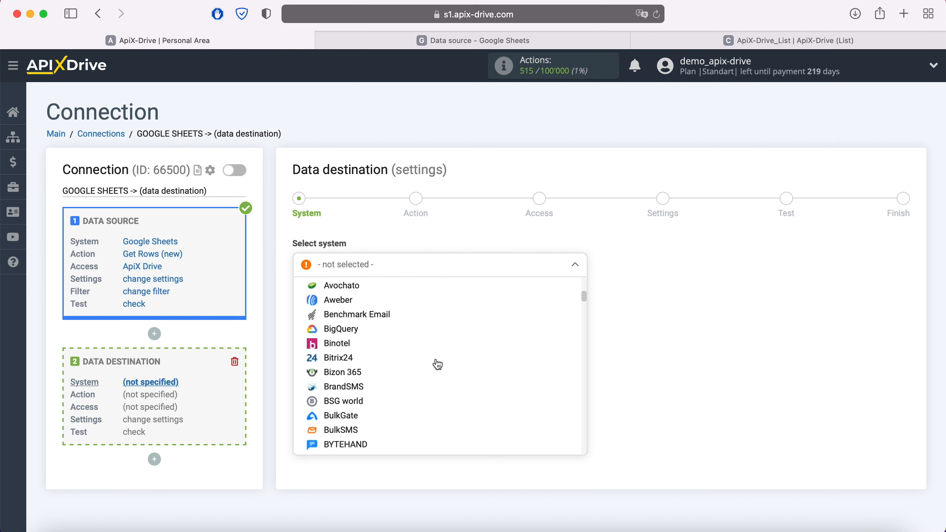
left_click(350, 379)
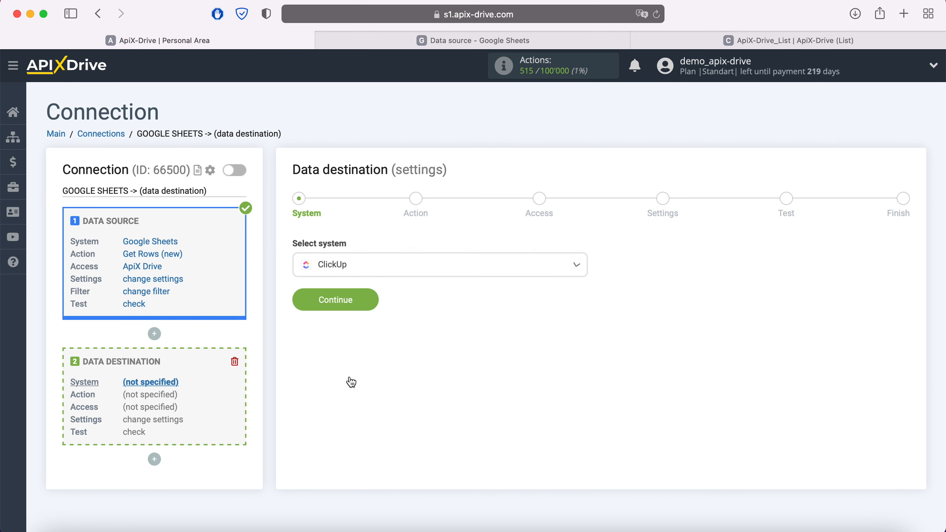
left_click(372, 302)
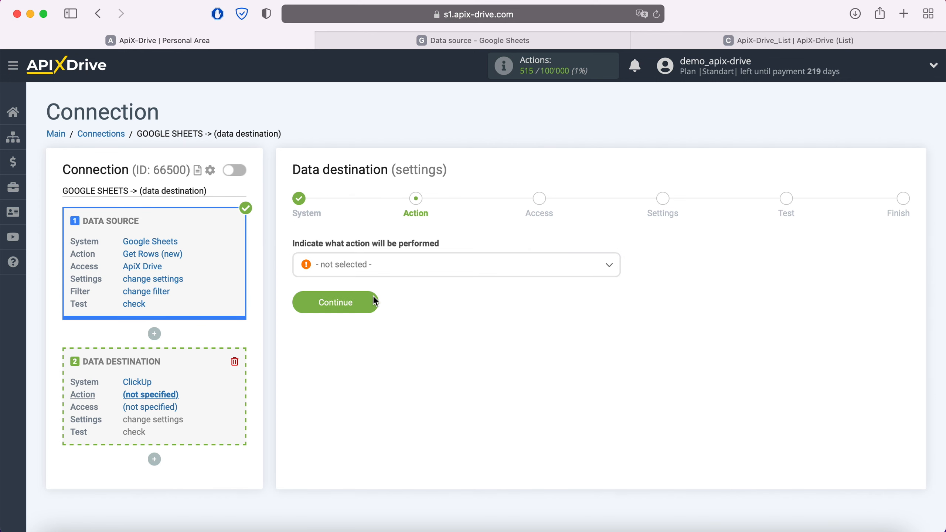
- Set the ClickUp destination's action to Create Task and proceed to the access stage
left_click(390, 270)
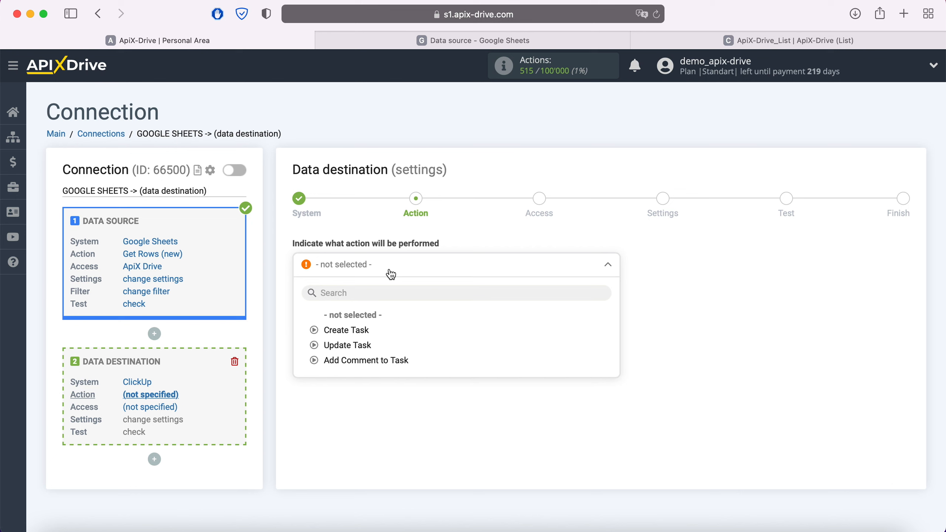
left_click(361, 331)
left_click(371, 303)
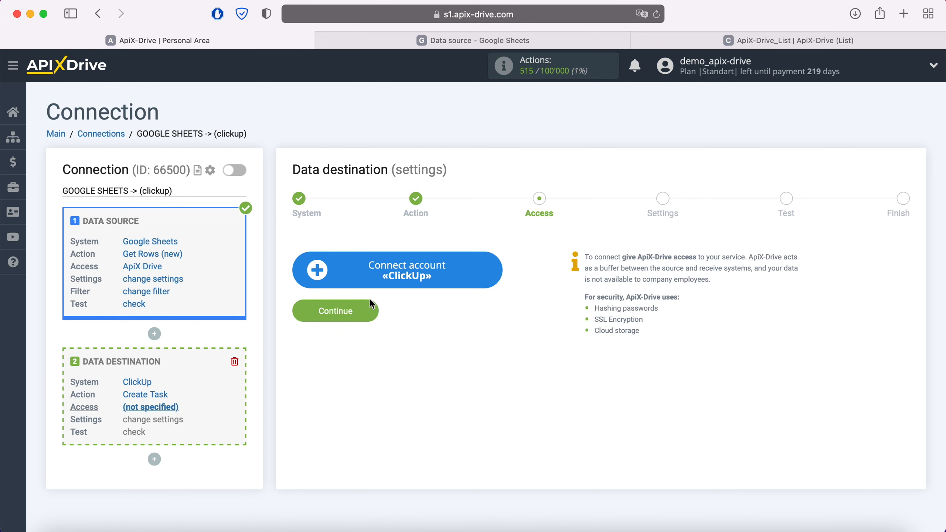
- Connect a ClickUp account by logging in with the account e-mail and password and authorizing the preselected workspaces
left_click(494, 265)
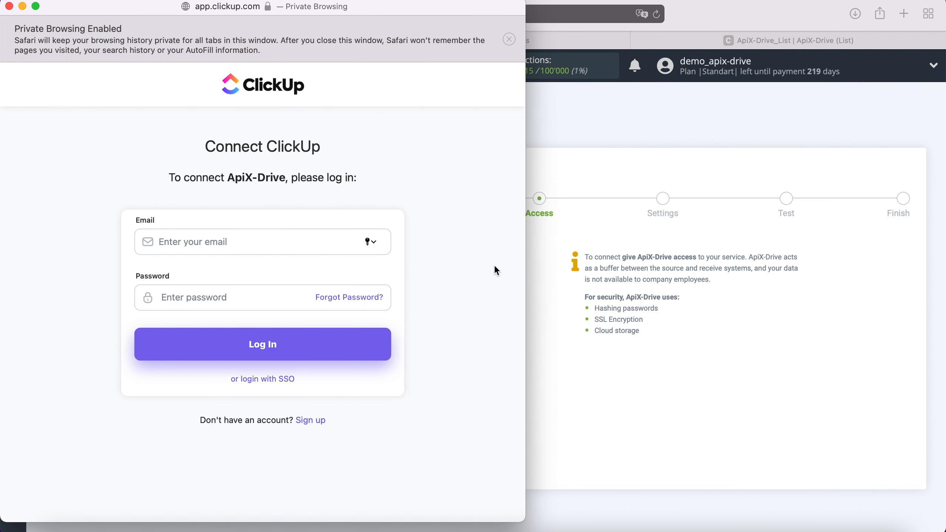
right_click(194, 242)
left_click(224, 280)
key("Tab")
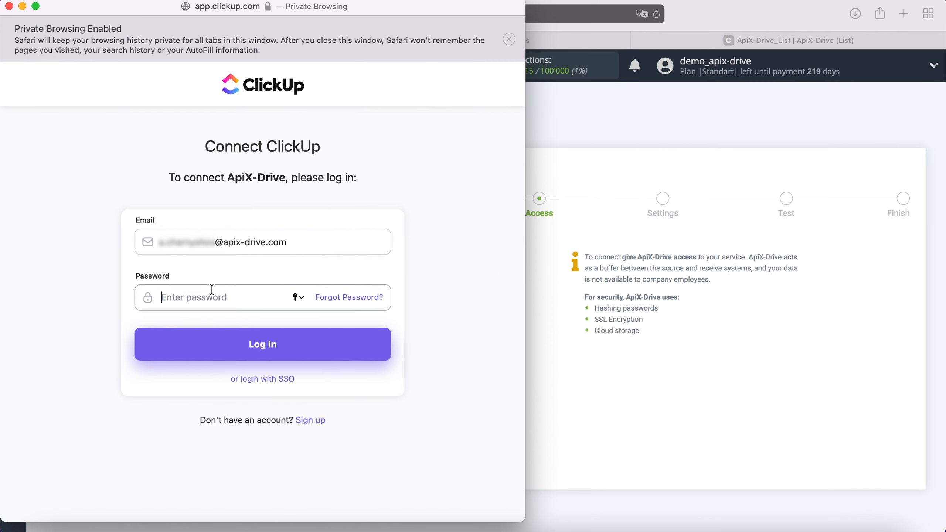
type("••••••••••")
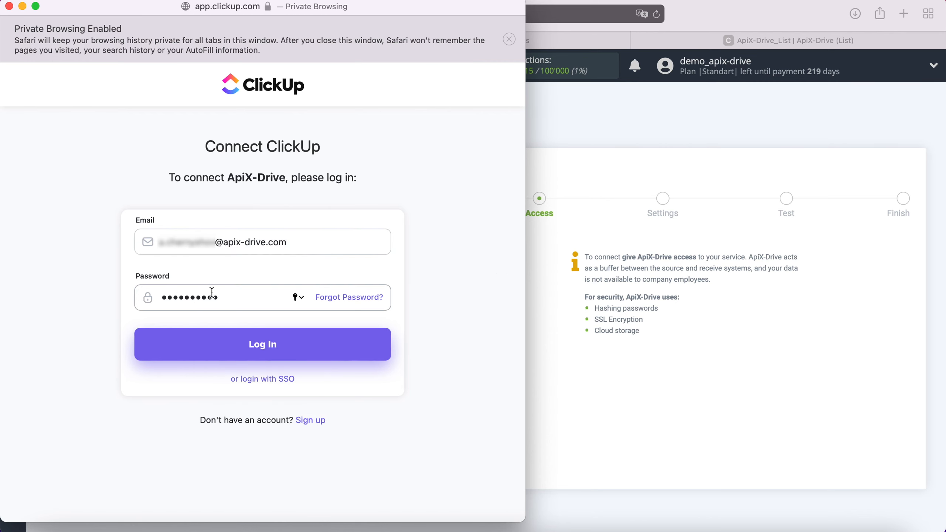
left_click(289, 351)
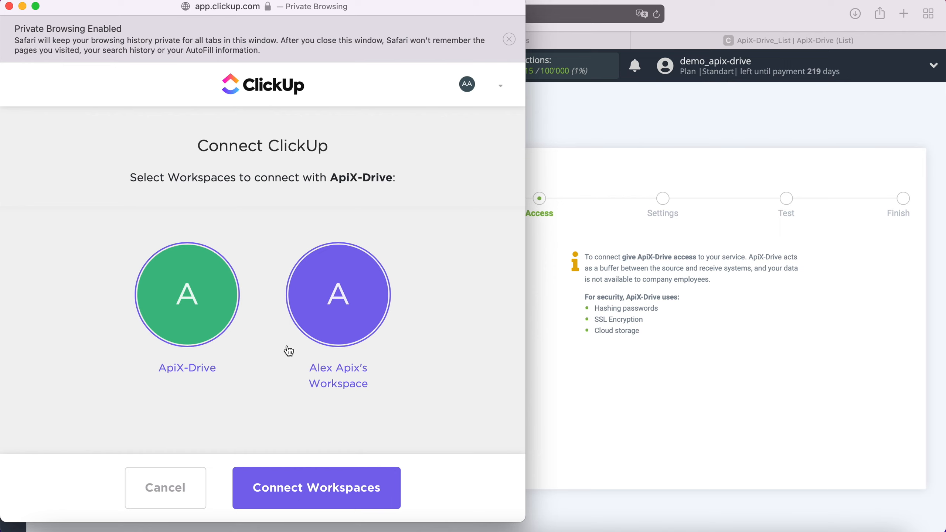
left_click(295, 486)
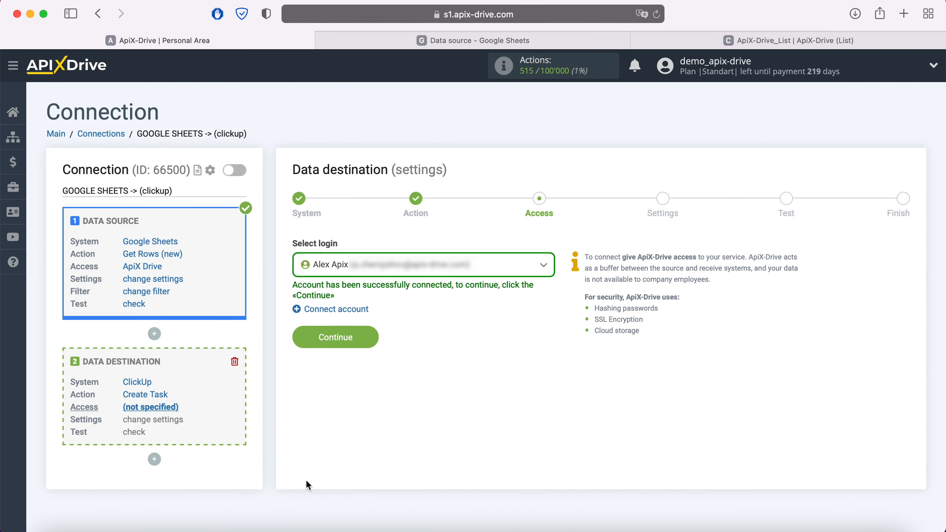
- Select the connected ClickUp account as the data destination's login and proceed to its settings
left_click(478, 265)
left_click(425, 347)
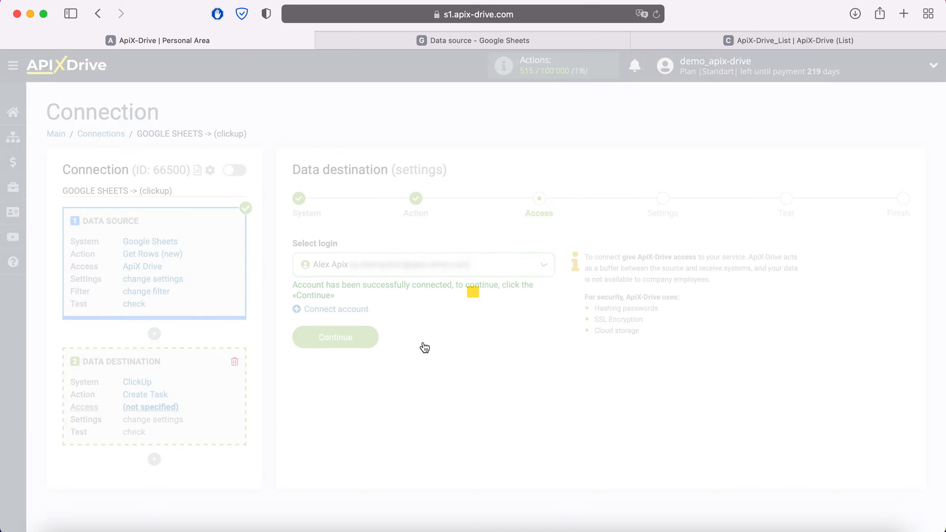
left_click(370, 334)
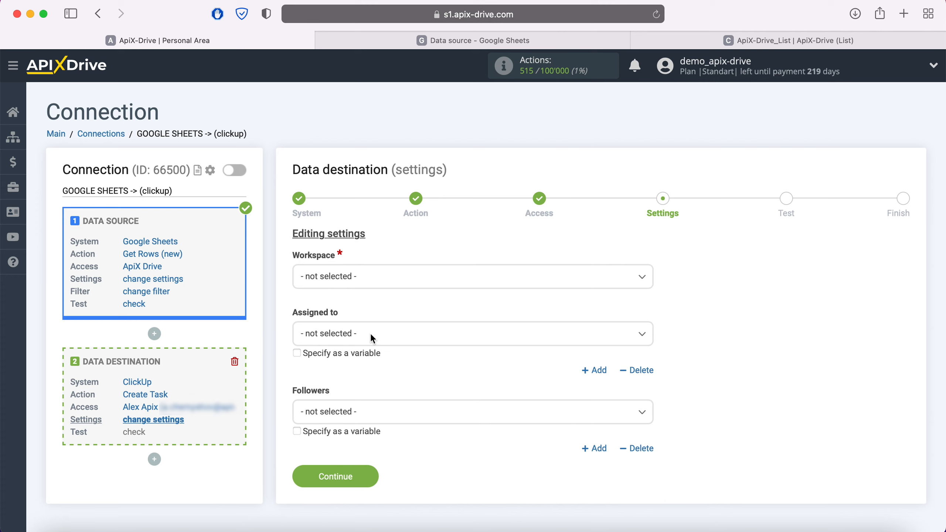
- Set the workspace to ApiX-Drive, the space to ApiX-Drive_space and the list to ApiX-Drive_Folder - ApiX-Drive_List for new tasks
left_click(379, 285)
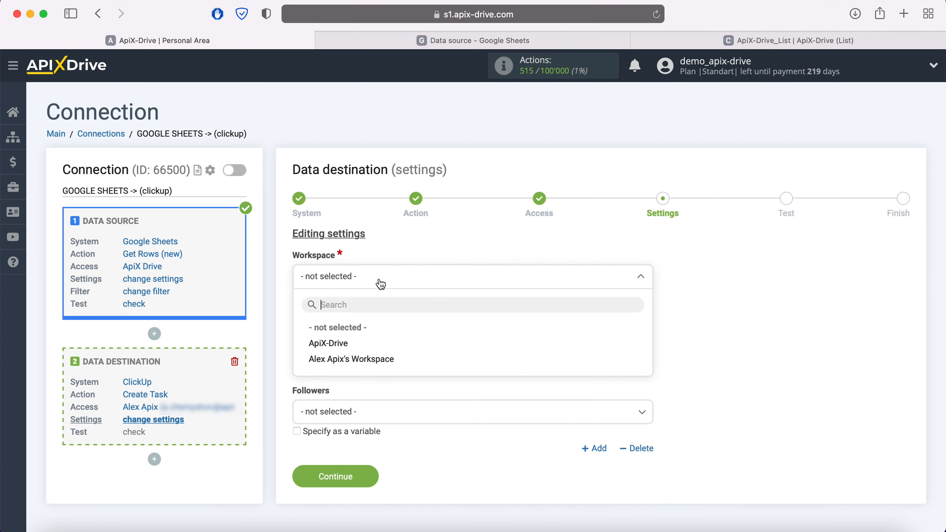
left_click(344, 345)
left_click(347, 333)
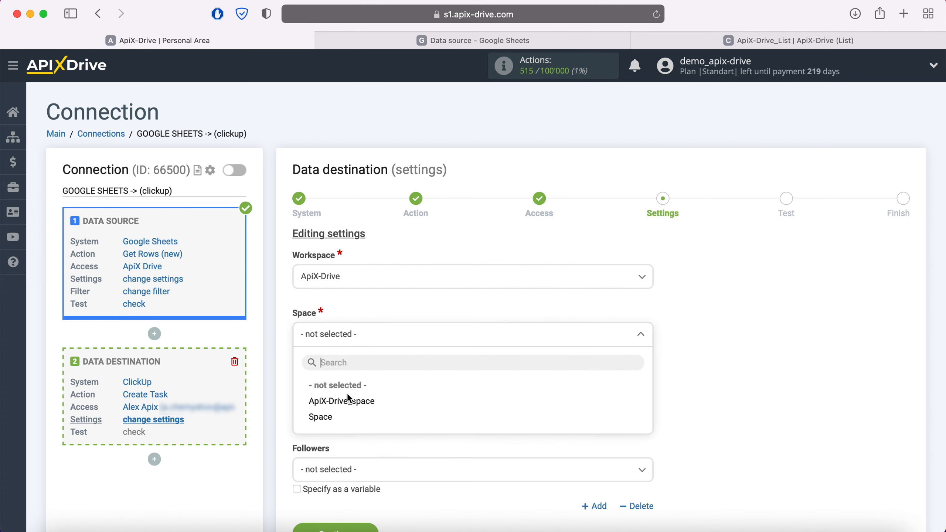
left_click(348, 396)
left_click(349, 395)
left_click(357, 458)
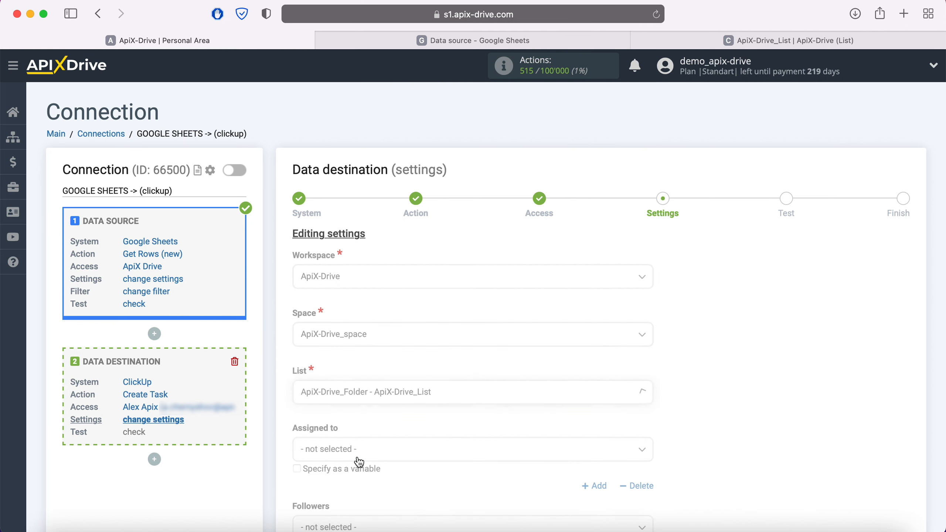
- Fill the task's Date field with the Google Sheets Column A and Column B variables
scroll(358, 457, "down", 8)
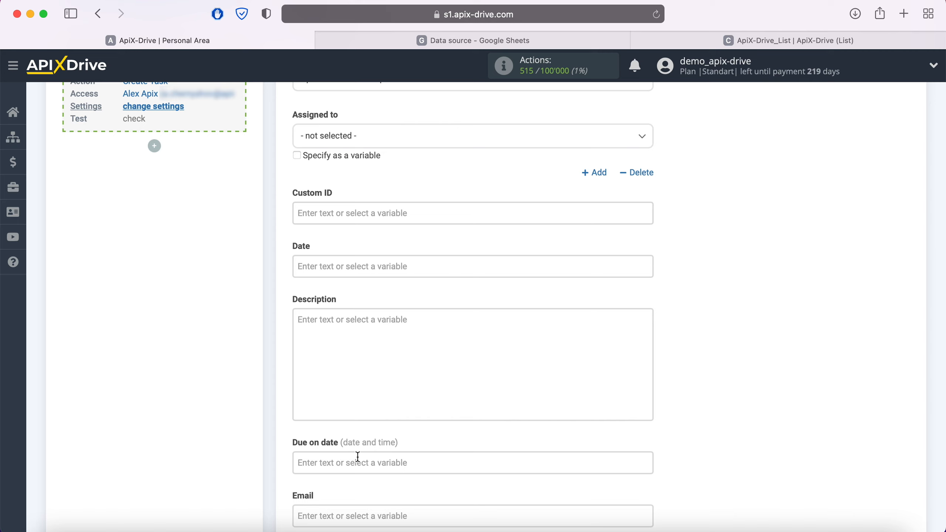
left_click(339, 275)
scroll(526, 283, "down", 2)
left_click(422, 349)
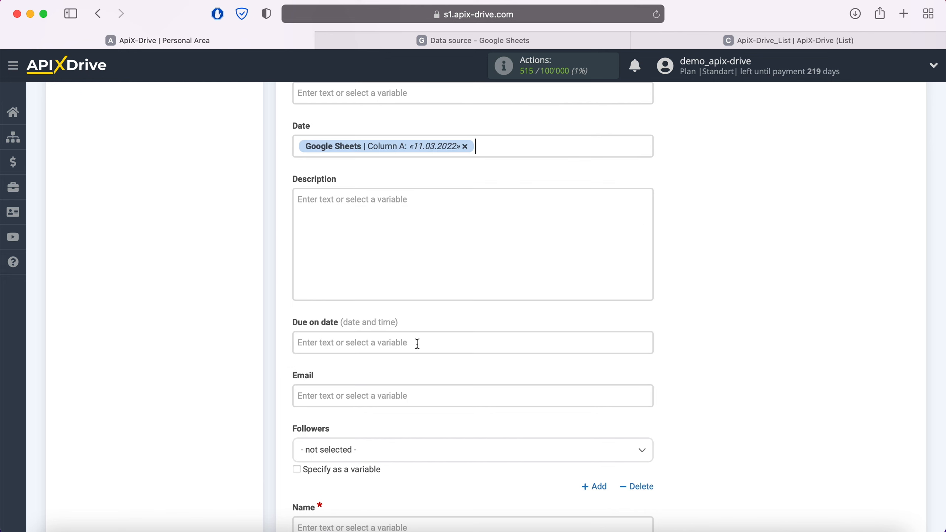
left_click(499, 146)
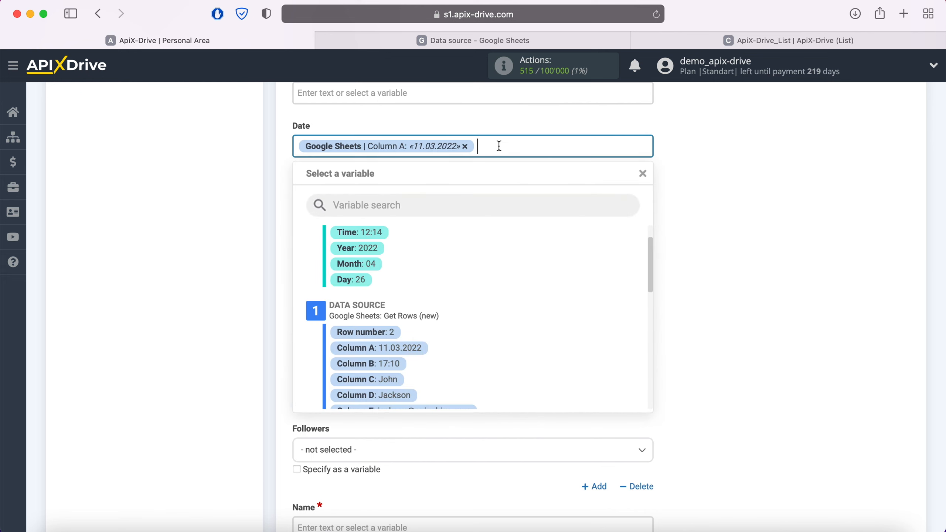
left_click(386, 363)
- Map the task's Email field to the Google Sheets Column E variable
scroll(440, 328, "down", 4)
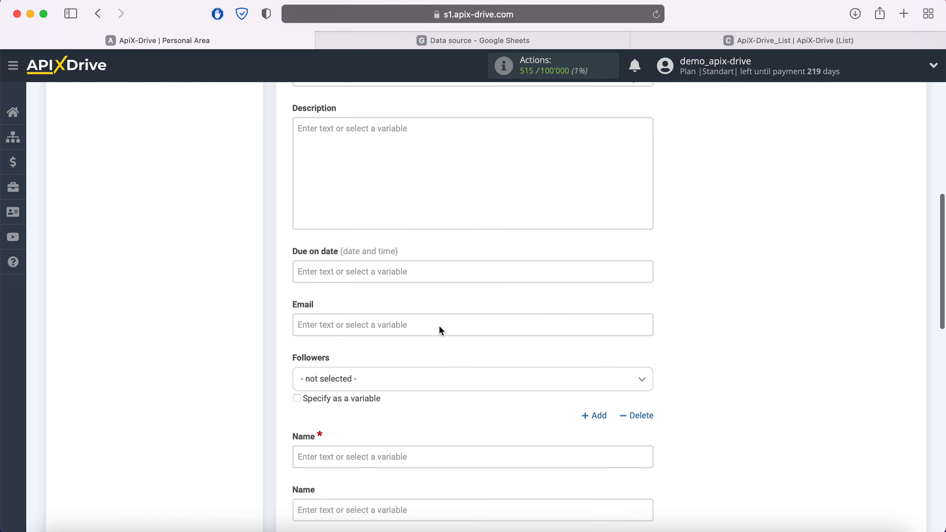
left_click(408, 316)
scroll(506, 291, "down", 3)
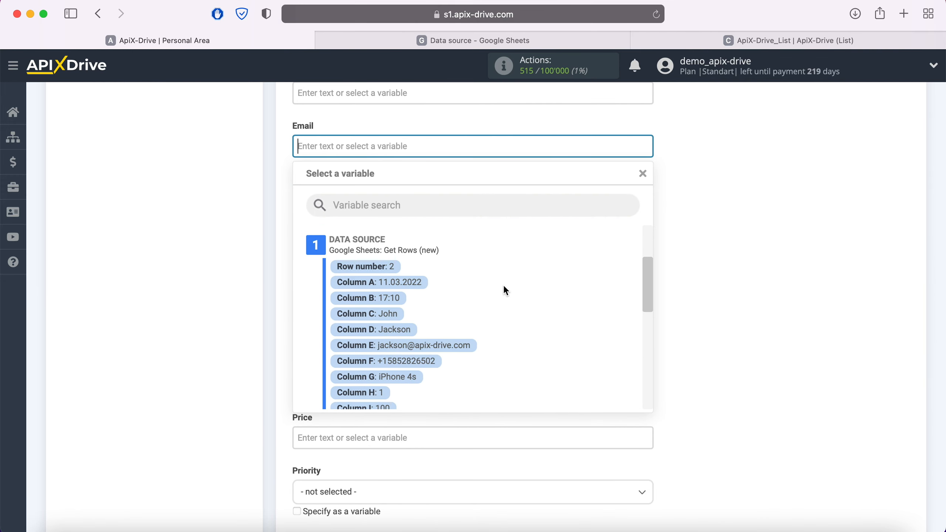
left_click(445, 346)
- Set the required Name field to the text "New Row" followed by the Column C and Column D variables
left_click(409, 278)
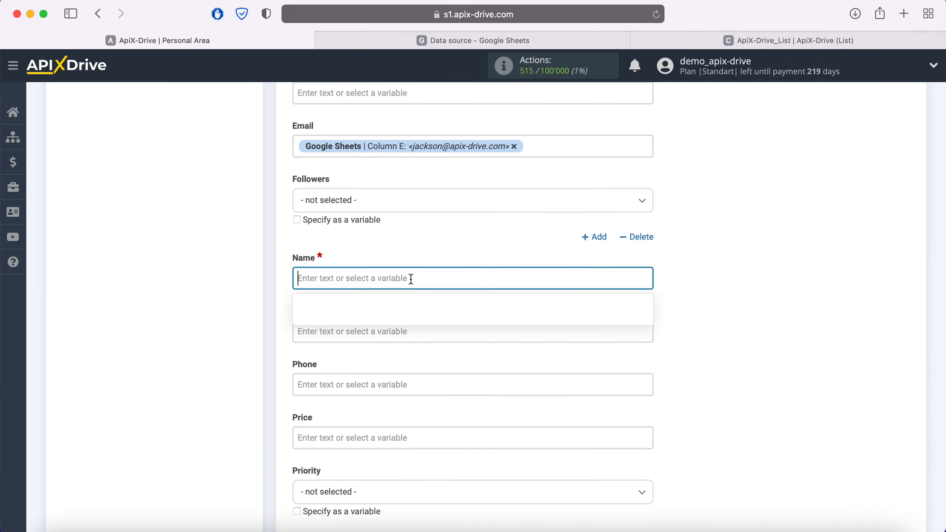
type("New Row")
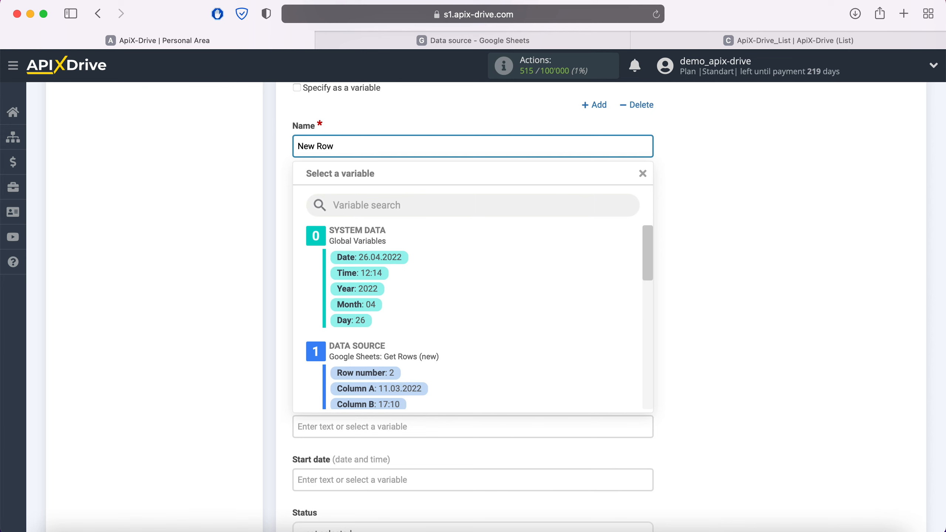
scroll(508, 334, "down", 2)
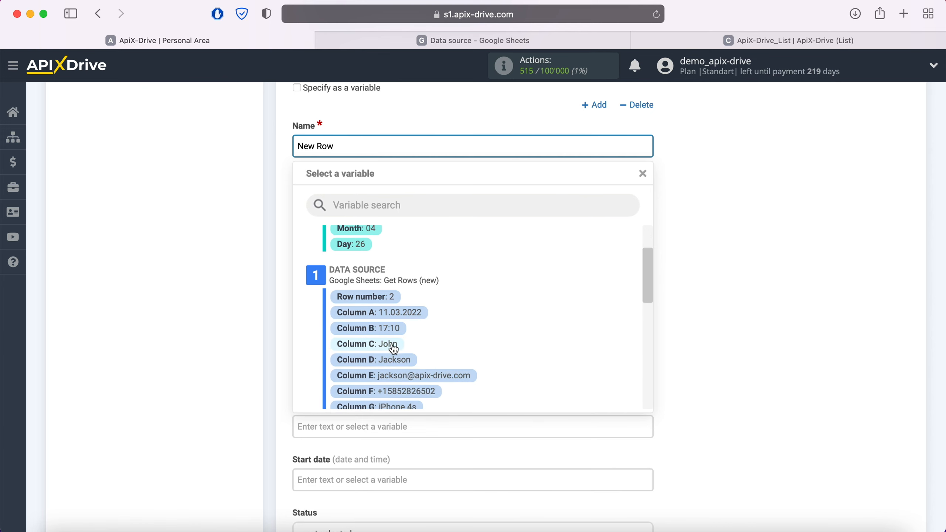
left_click(367, 343)
left_click(511, 145)
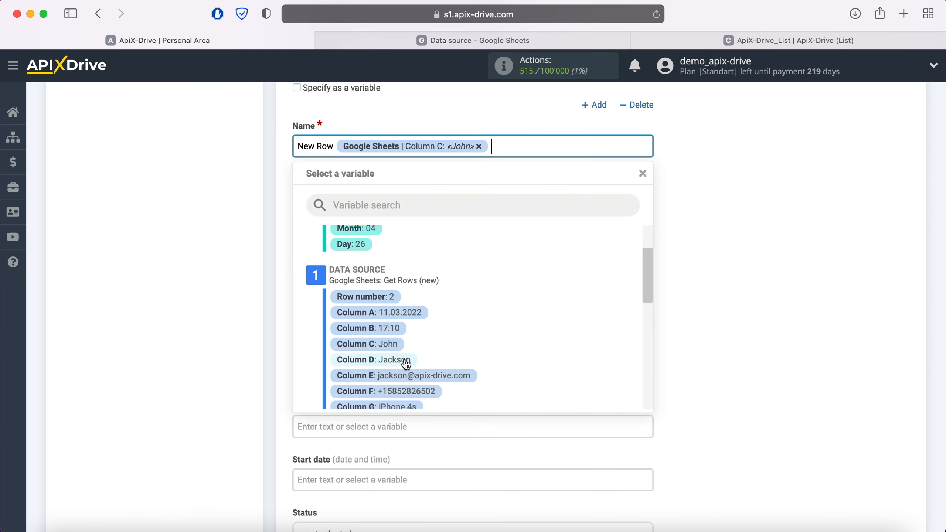
left_click(387, 358)
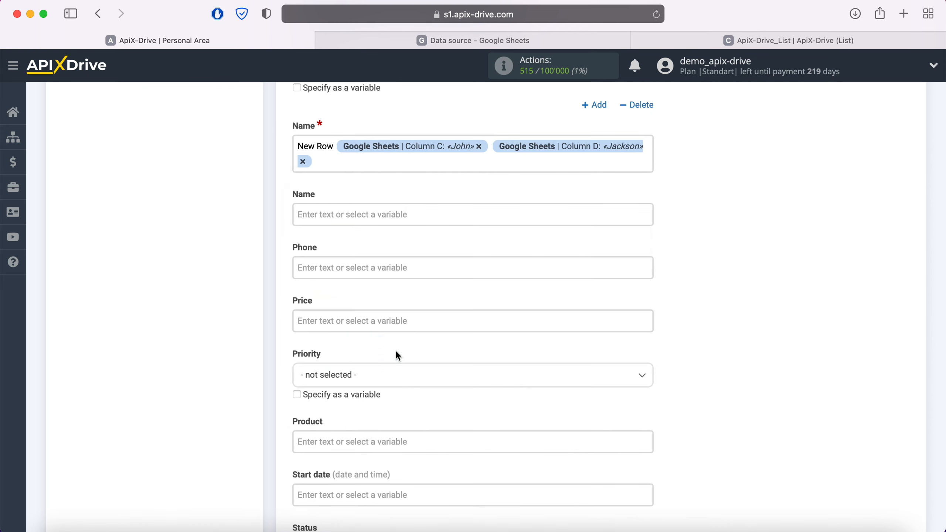
- Fill the second, optional Name field with the Google Sheets Column C and Column D variables
left_click(361, 215)
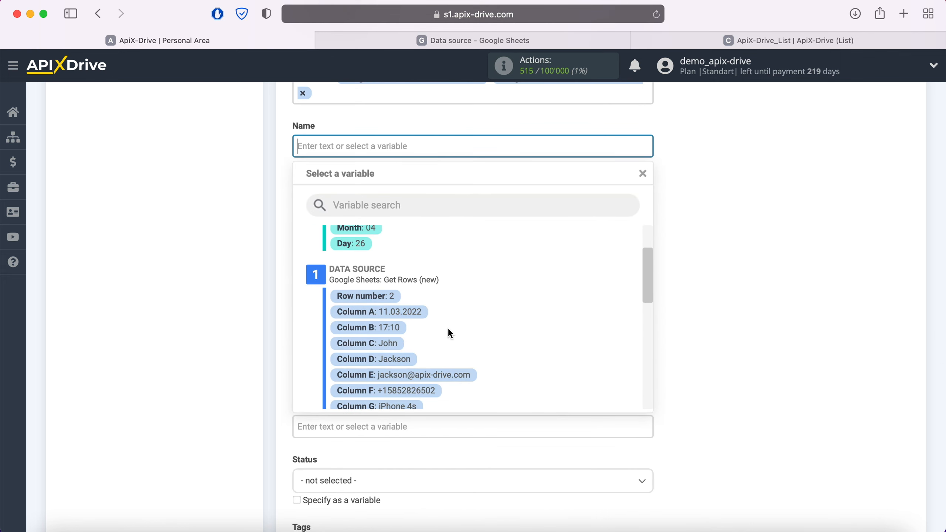
left_click(389, 344)
left_click(489, 146)
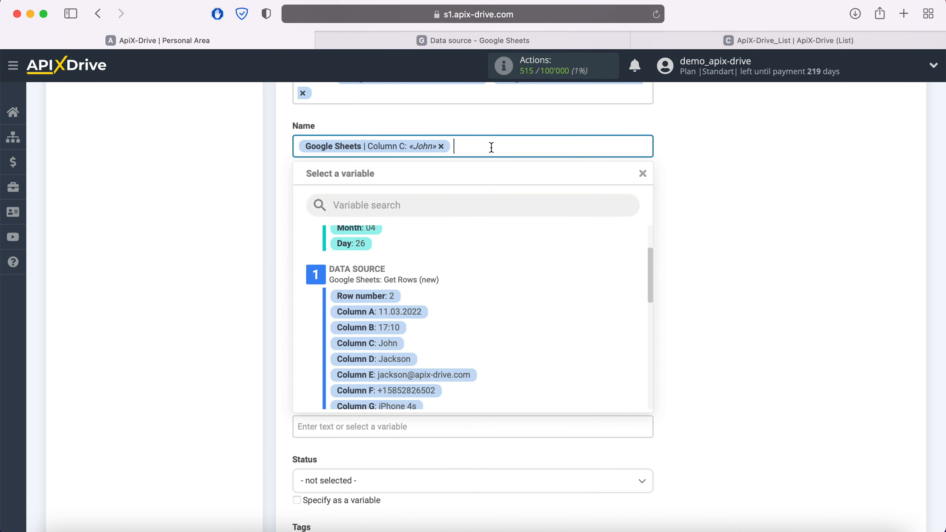
left_click(405, 356)
- Map the Phone field to Google Sheets Column F and the Price field to Column I
left_click(380, 201)
scroll(462, 309, "down", 5)
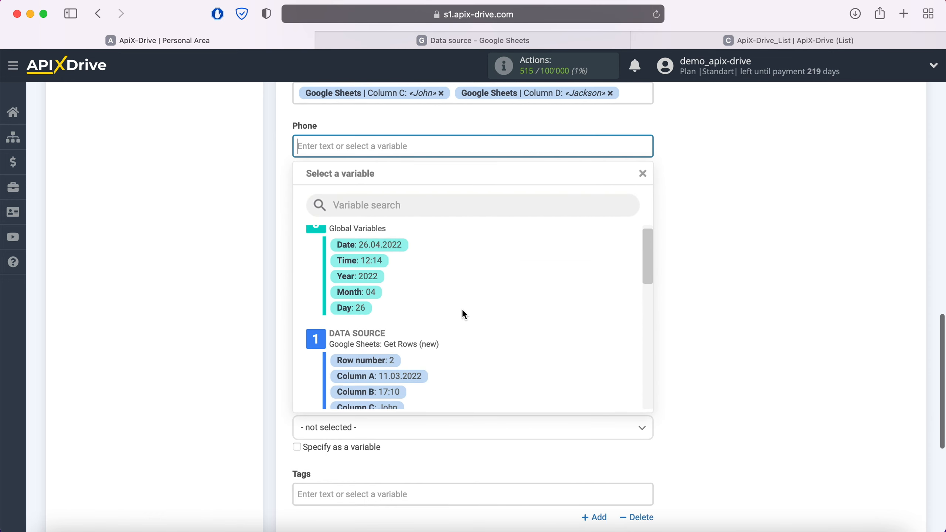
left_click(435, 381)
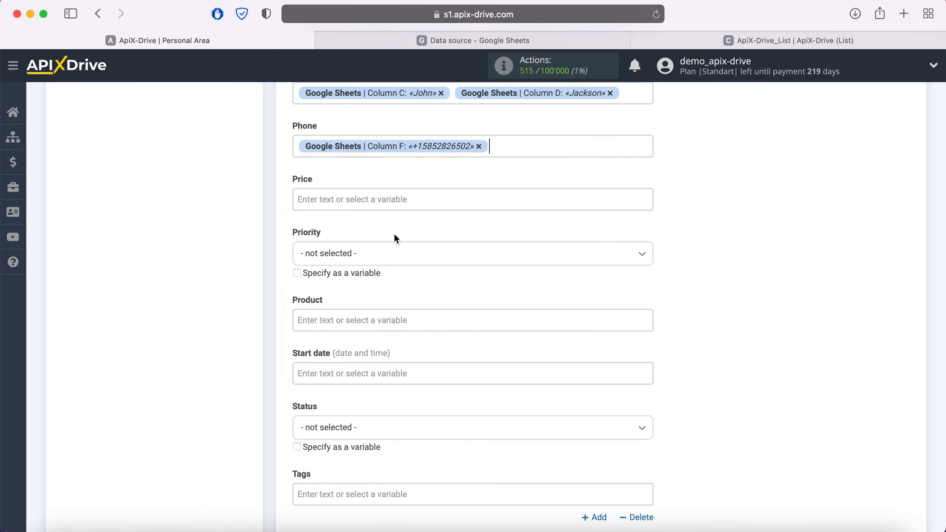
left_click(385, 199)
scroll(482, 324, "down", 5)
scroll(482, 322, "down", 4)
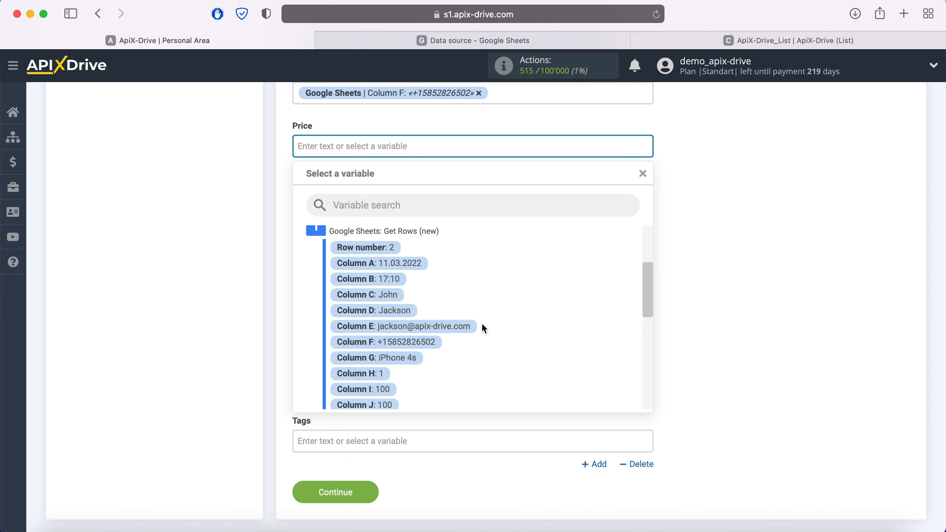
left_click(388, 374)
- Map the Product field to the Google Sheets Column G variable
left_click(377, 274)
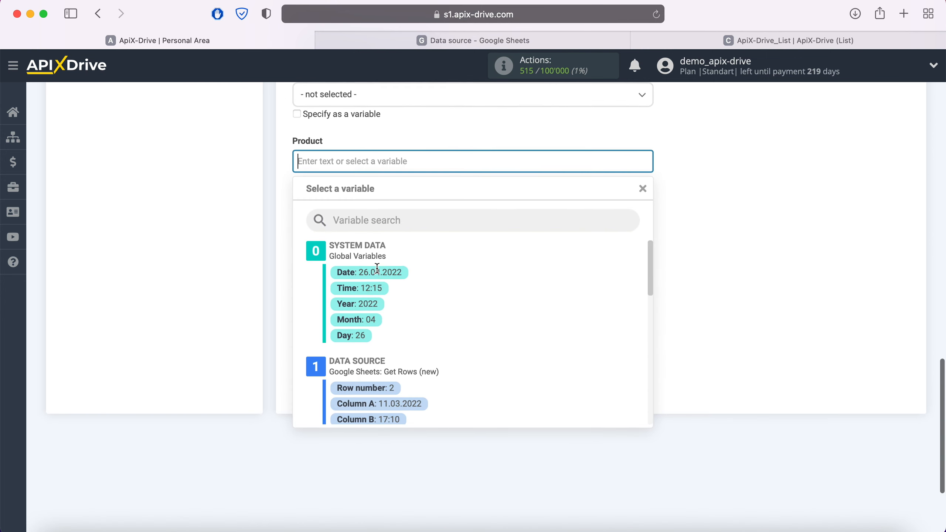
scroll(481, 327, "down", 4)
scroll(481, 327, "down", 1)
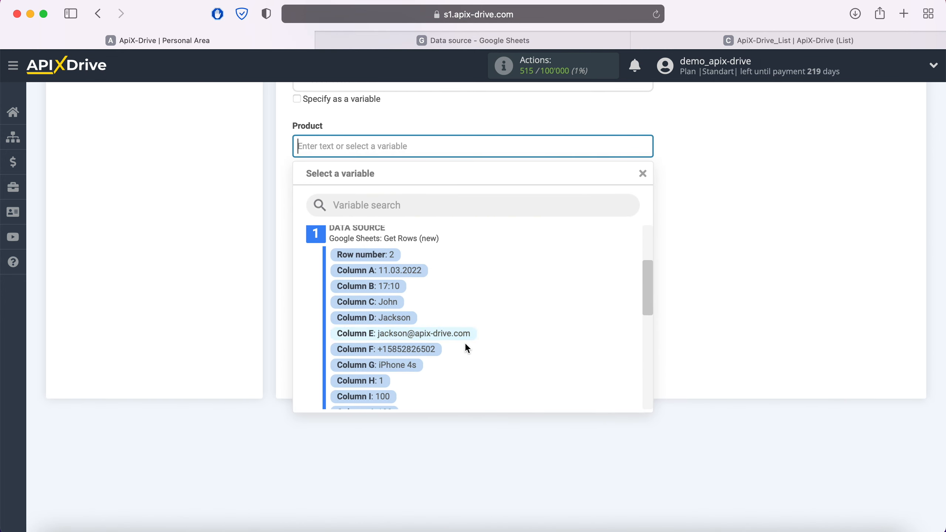
left_click(410, 370)
- Set the task status to "to do" and map the Tags field to Google Sheets Column G
left_click(380, 260)
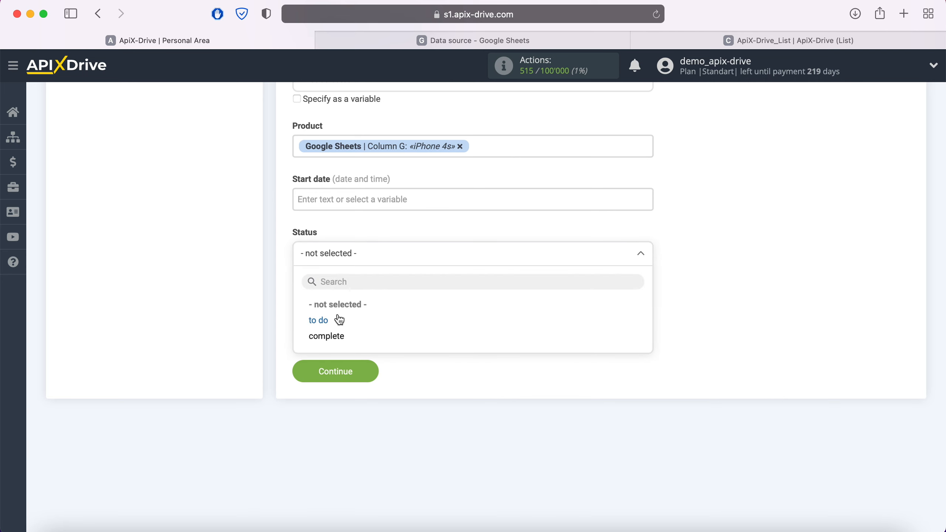
left_click(324, 320)
left_click(444, 319)
scroll(469, 367, "down", 1)
scroll(469, 367, "down", 2)
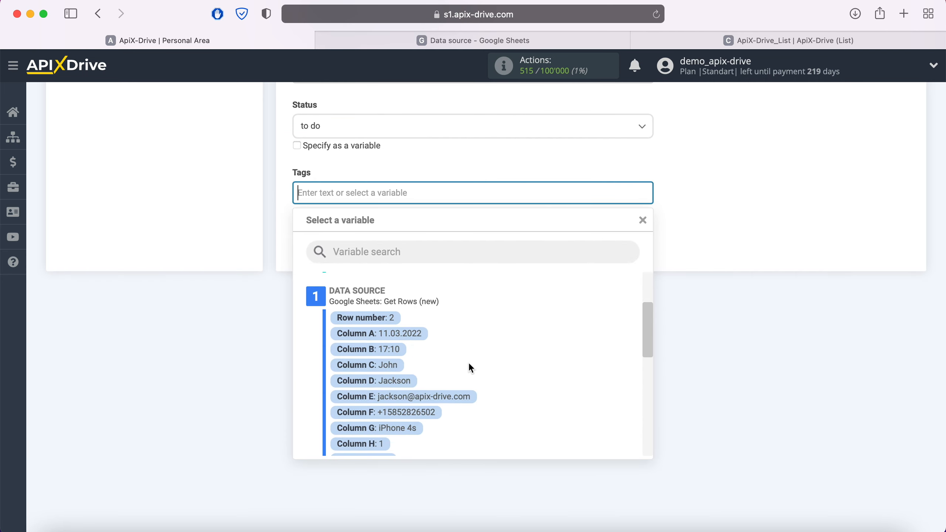
left_click(410, 433)
- Start the task description with a "Name" label followed by the Column C and Column D variables
scroll(444, 420, "up", 15)
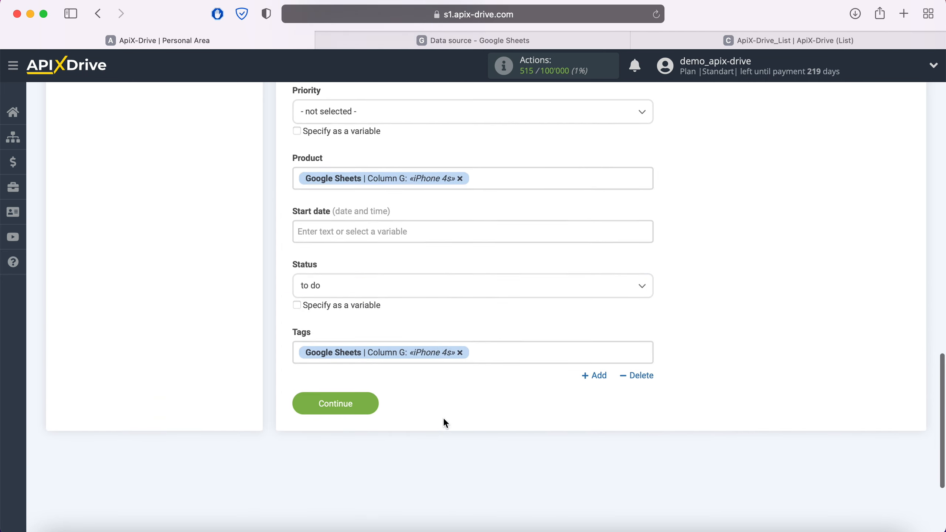
scroll(444, 418, "up", 4)
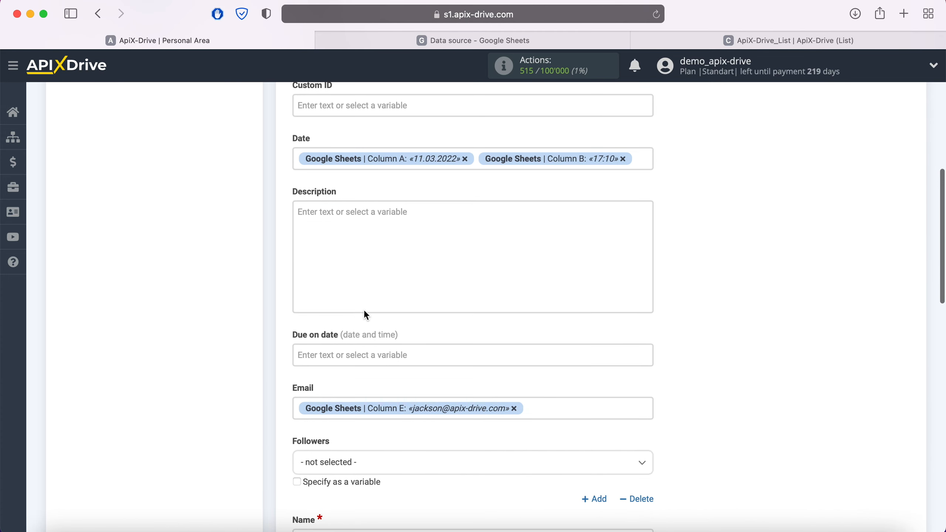
left_click(357, 235)
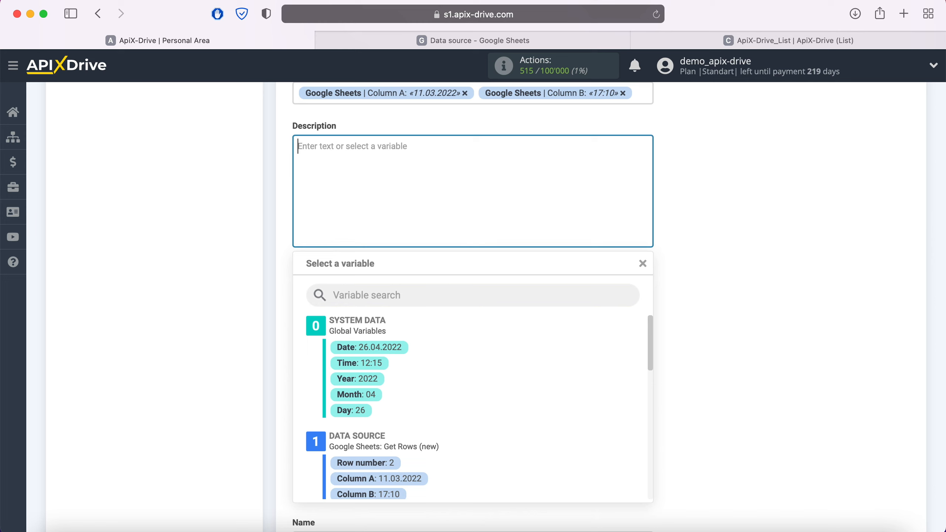
type("Name")
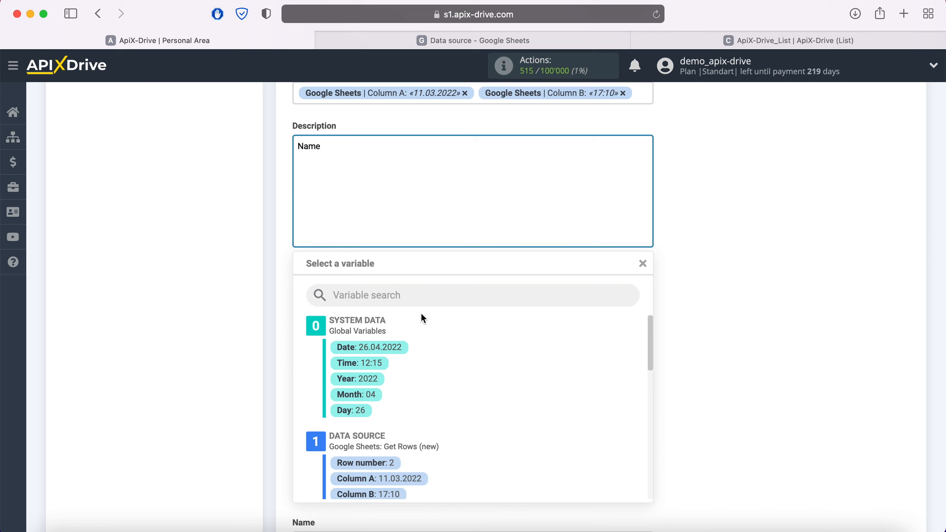
scroll(503, 384, "down", 5)
left_click(398, 330)
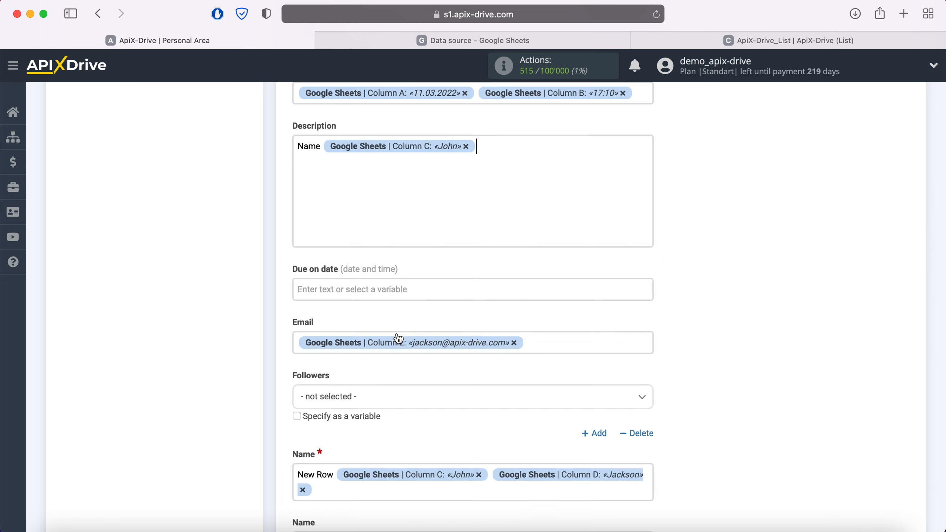
left_click(405, 348)
- Add description lines labelled "Email" with the Column E variable and "Phone" with the Column F variable
type("Emai")
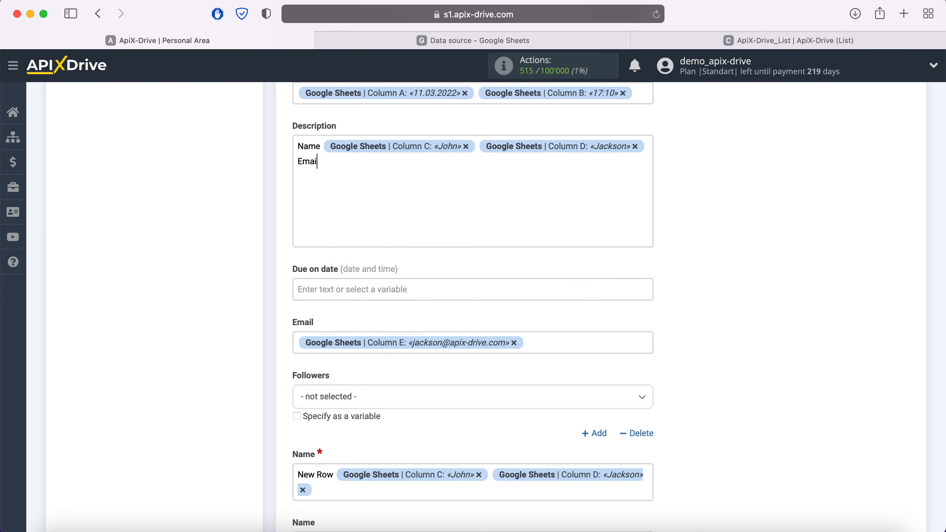
type("l")
left_click(391, 162)
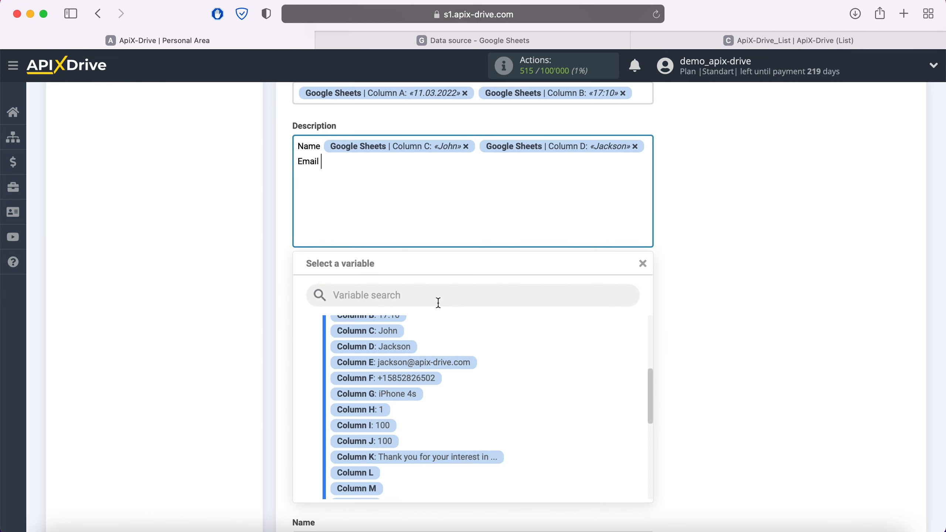
left_click(443, 363)
key("Return")
type("Phone")
left_click(371, 181)
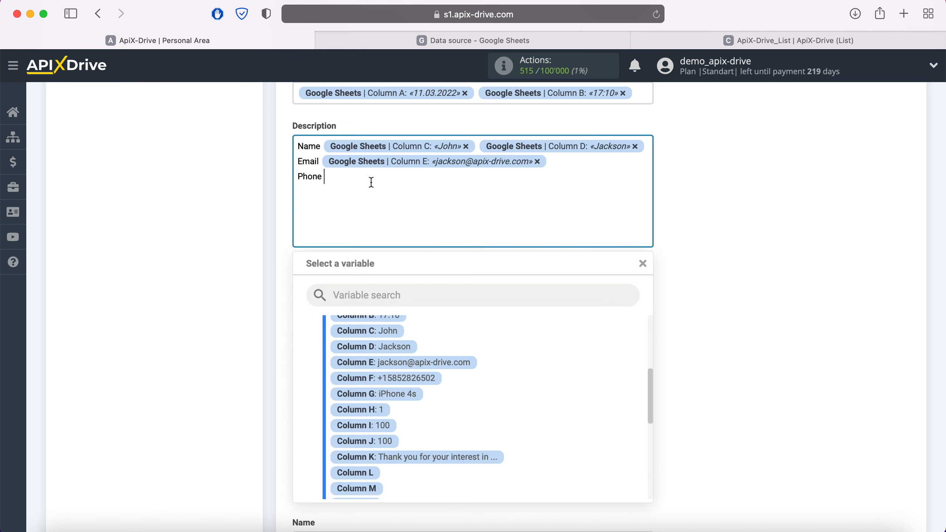
left_click(419, 379)
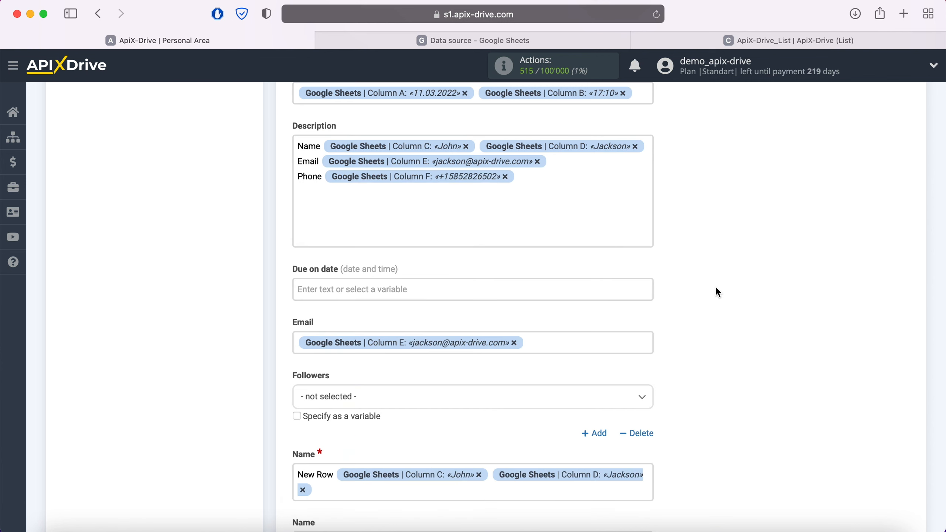
- Submit the ClickUp destination settings and review the sample task data in the test stage
scroll(718, 293, "down", 10)
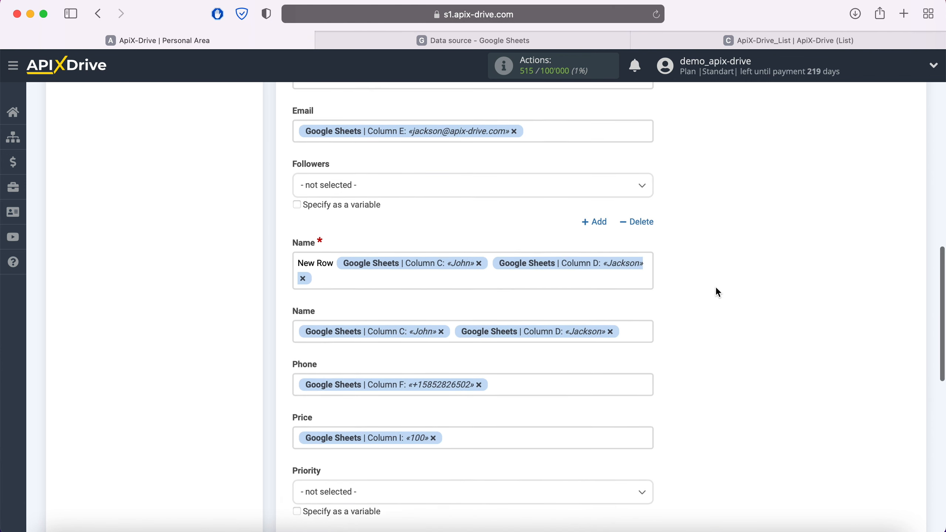
scroll(718, 299, "down", 5)
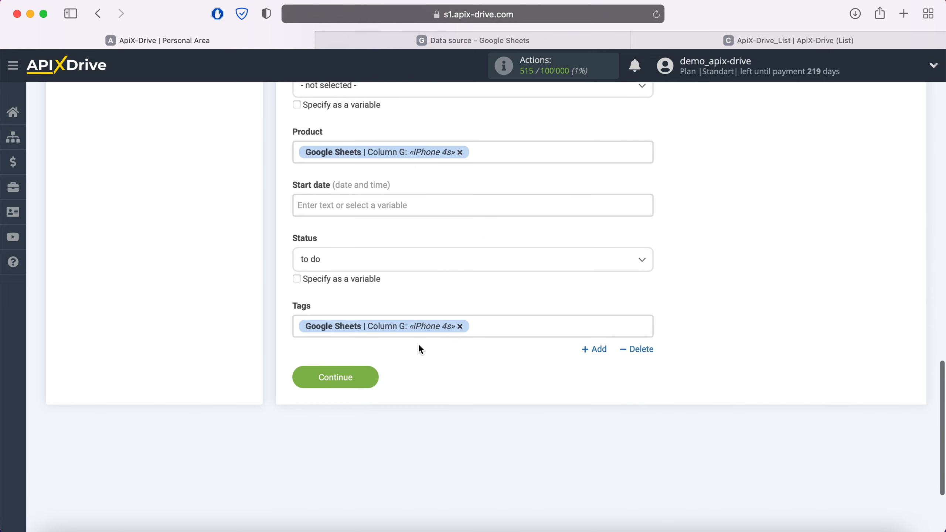
left_click(368, 381)
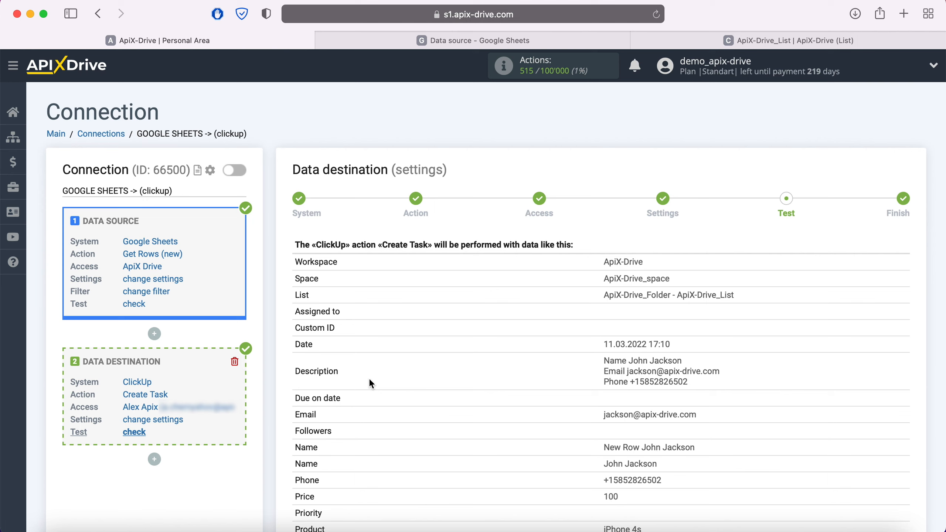
scroll(371, 383, "down", 3)
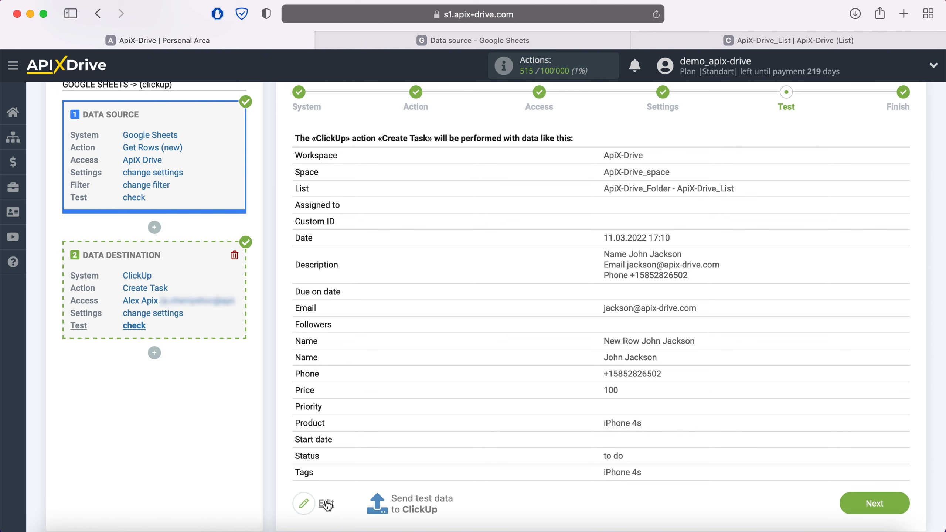
- Send the test data to ClickUp and check the created task's description and custom fields in ClickUp
left_click(418, 504)
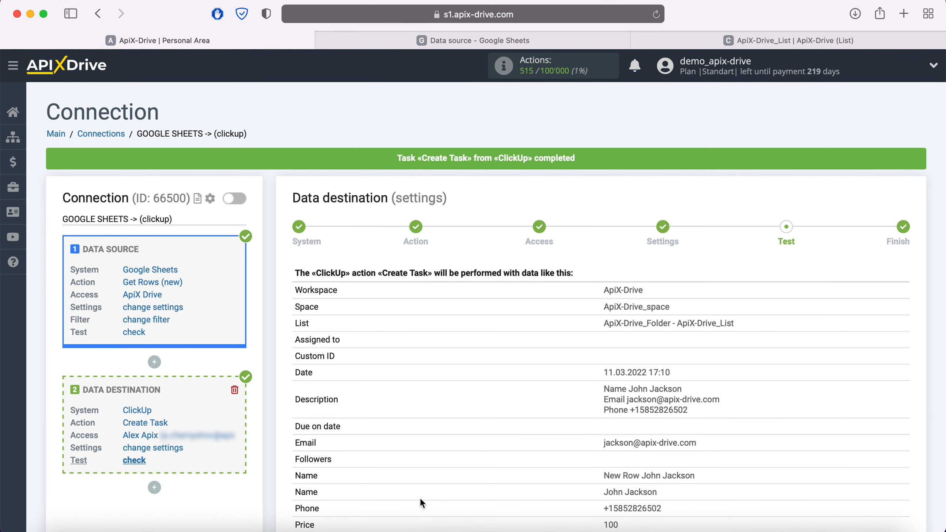
left_click(726, 40)
left_click(297, 180)
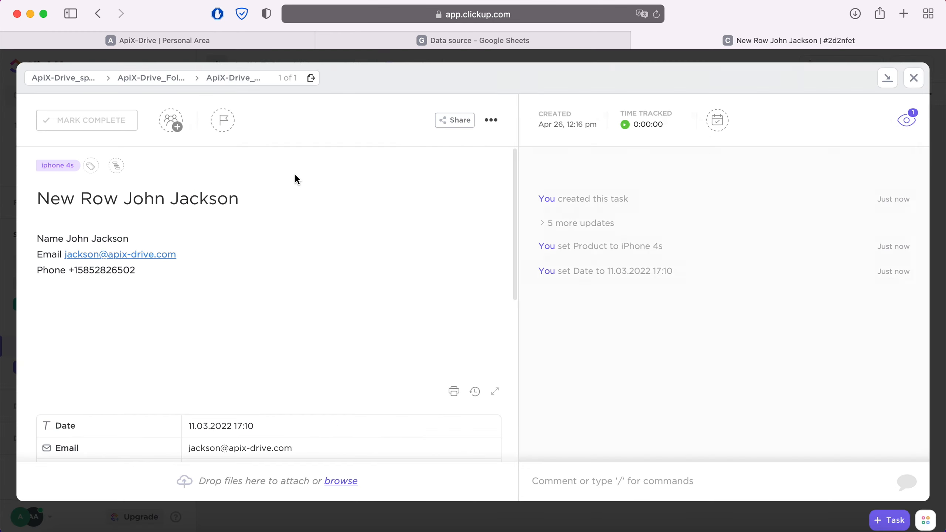
scroll(449, 218, "down", 5)
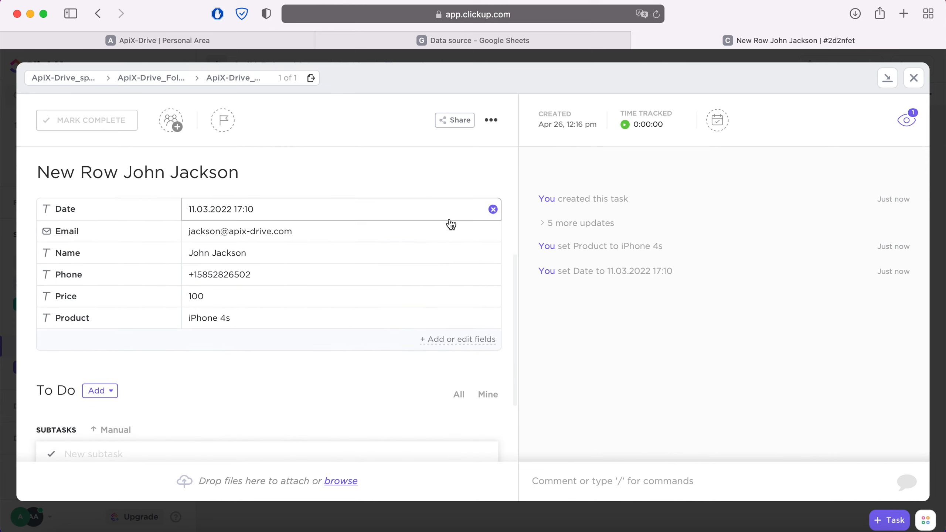
scroll(450, 223, "down", 3)
scroll(451, 224, "up", 7)
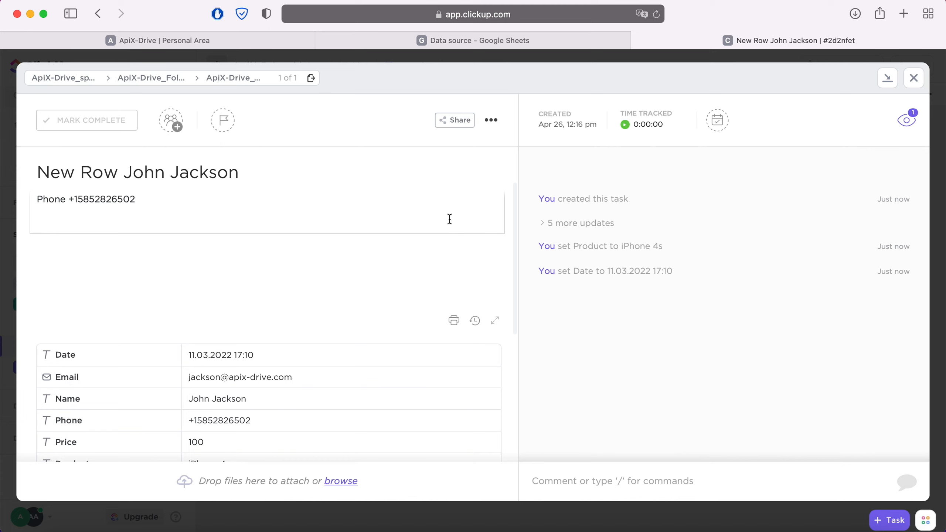
- Return to ApiX-Drive, finish the data destination setup and enable automatic updates for the connection
left_click(274, 40)
scroll(794, 359, "down", 5)
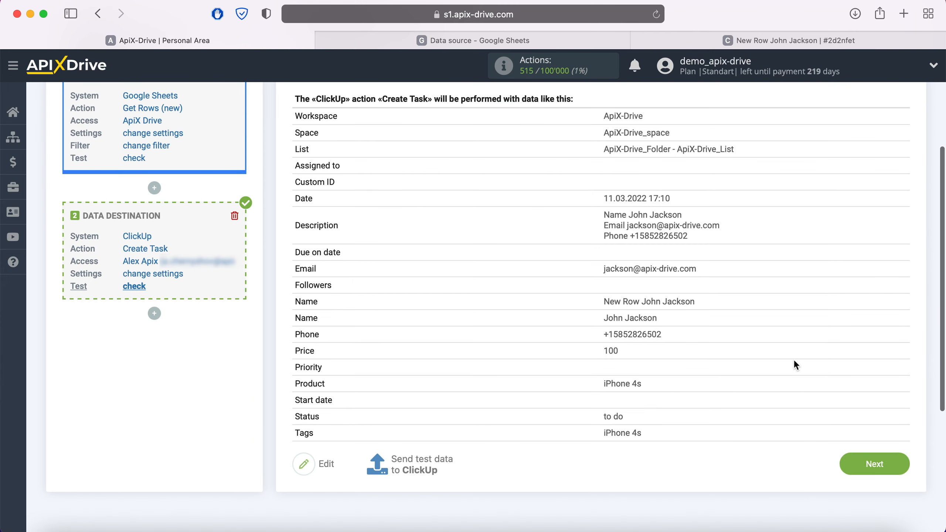
left_click(901, 472)
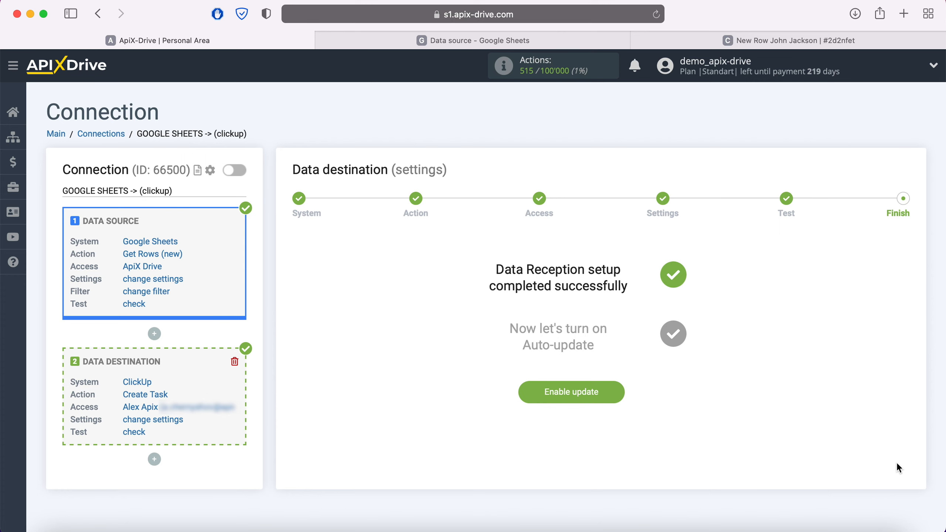
left_click(613, 390)
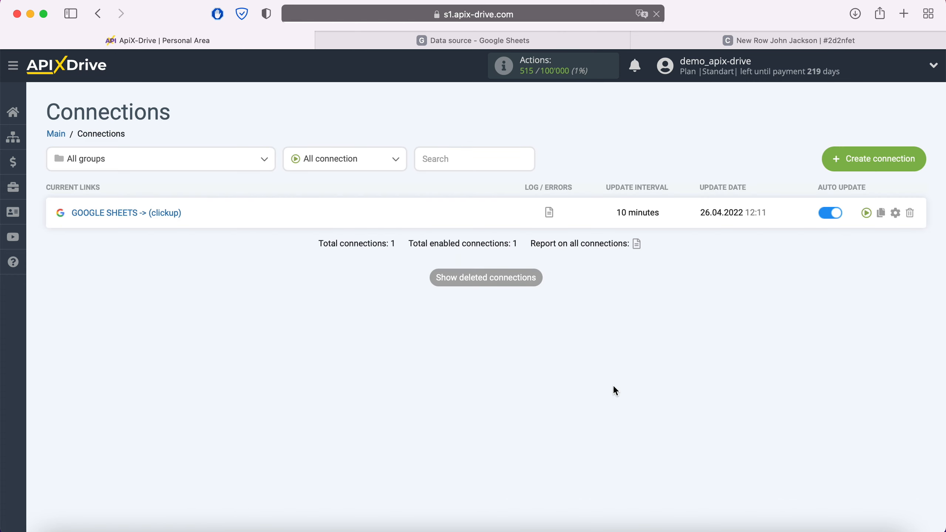
- Set the update interval of the Google Sheets to ClickUp connection to 5 minutes and save the connection setup
left_click(896, 213)
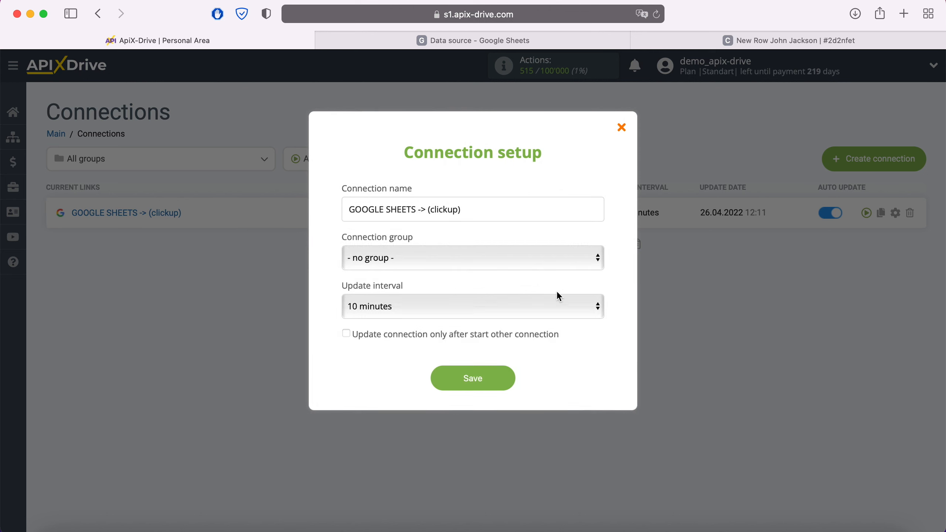
left_click(543, 305)
left_click(488, 286)
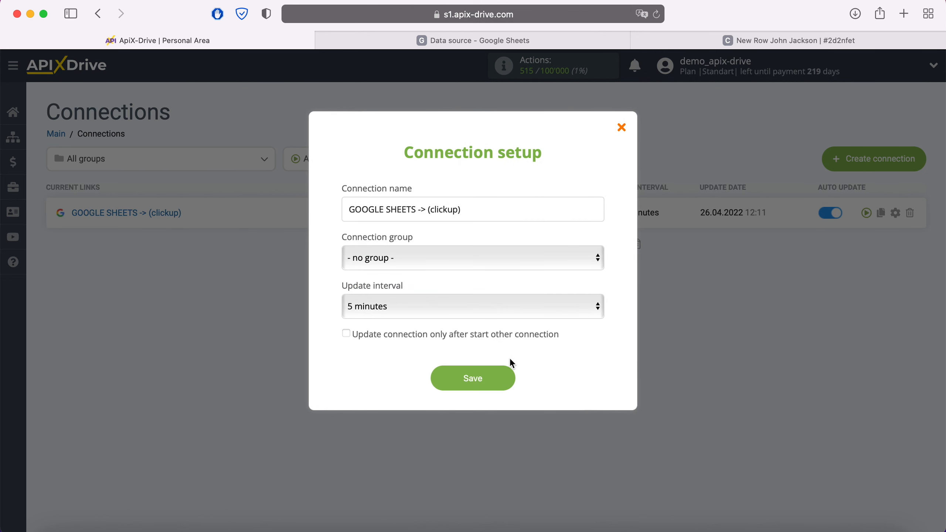
left_click(510, 378)
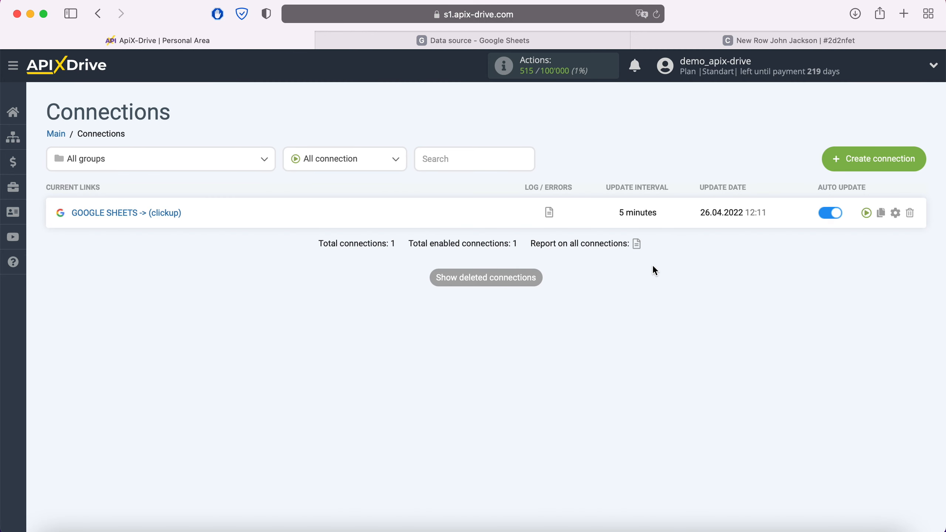